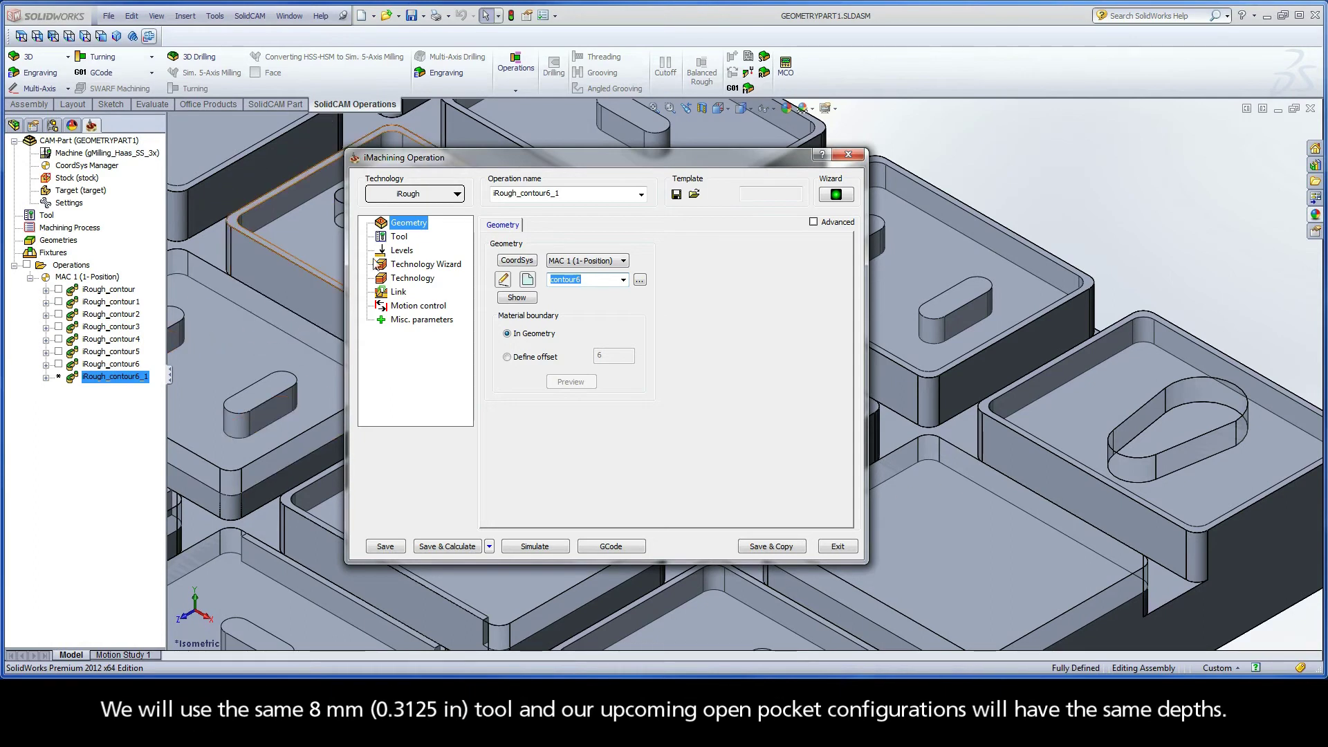
- Review the operation's tool and cutting-level settings, then return to its geometry settings
{"action": "left_click", "coordinate": [400, 237]}
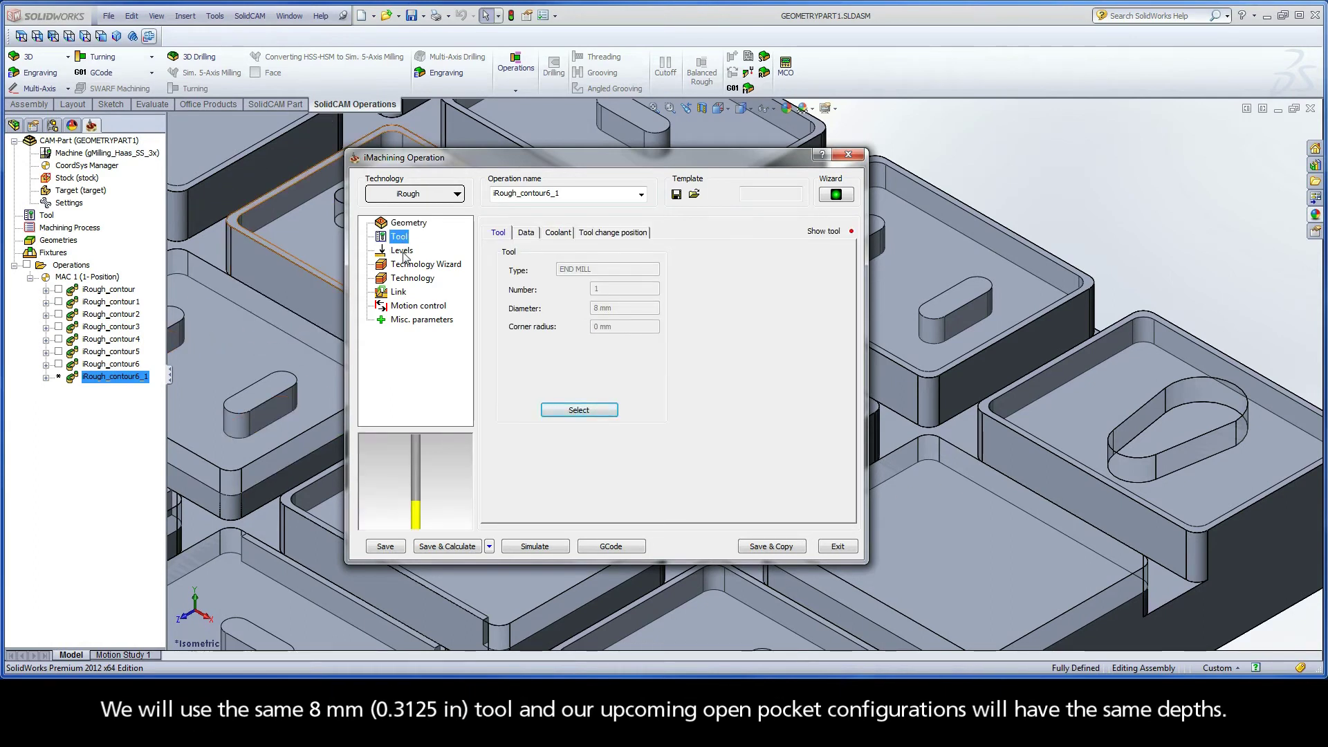
{"action": "left_click", "coordinate": [404, 254]}
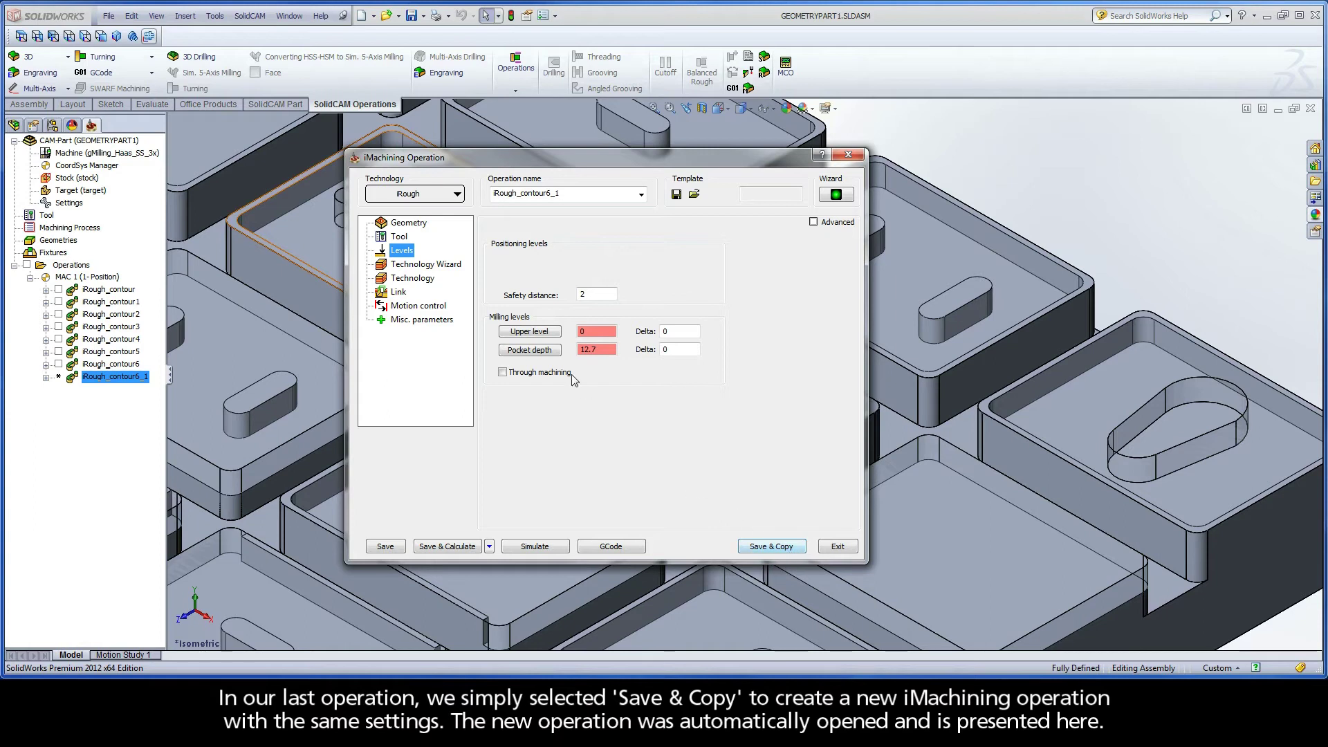
{"action": "left_click", "coordinate": [410, 223]}
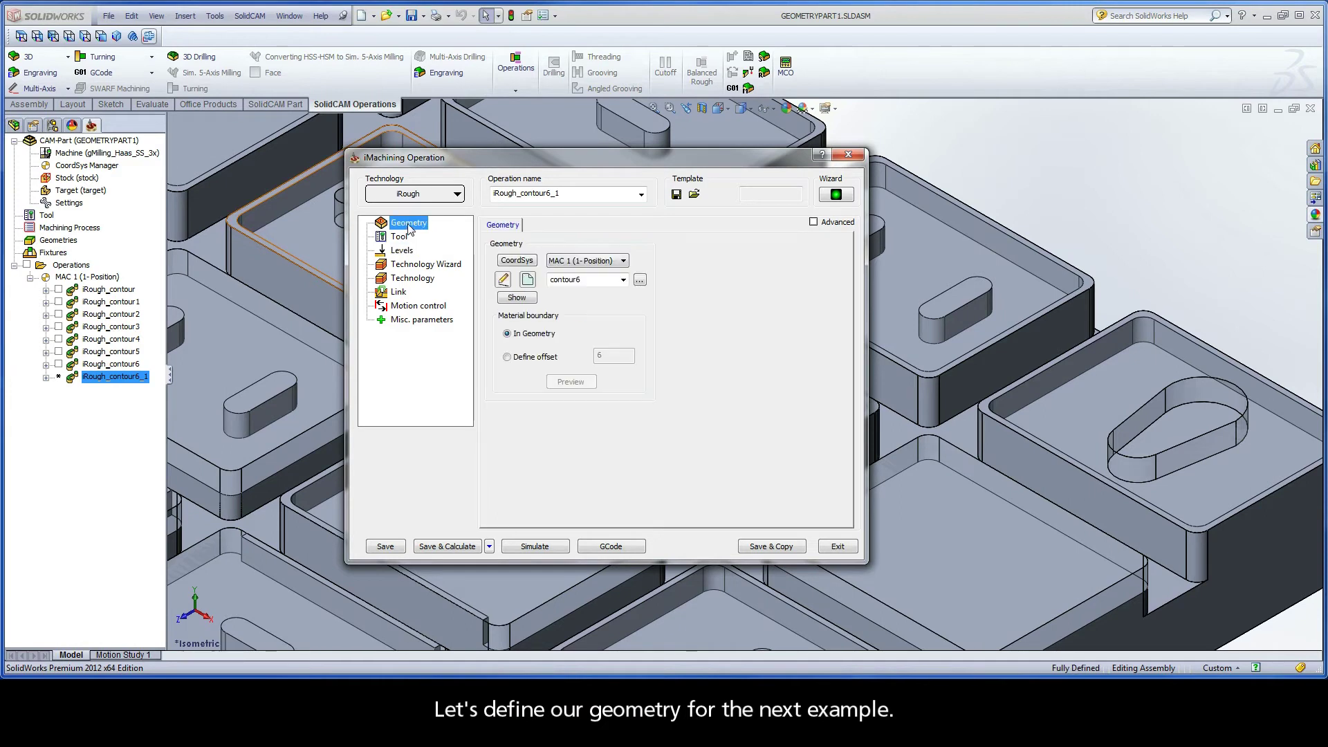
- Create geometry contour7 from the open pocket's outer contour at constant Z and mark it open
{"action": "left_click", "coordinate": [527, 279]}
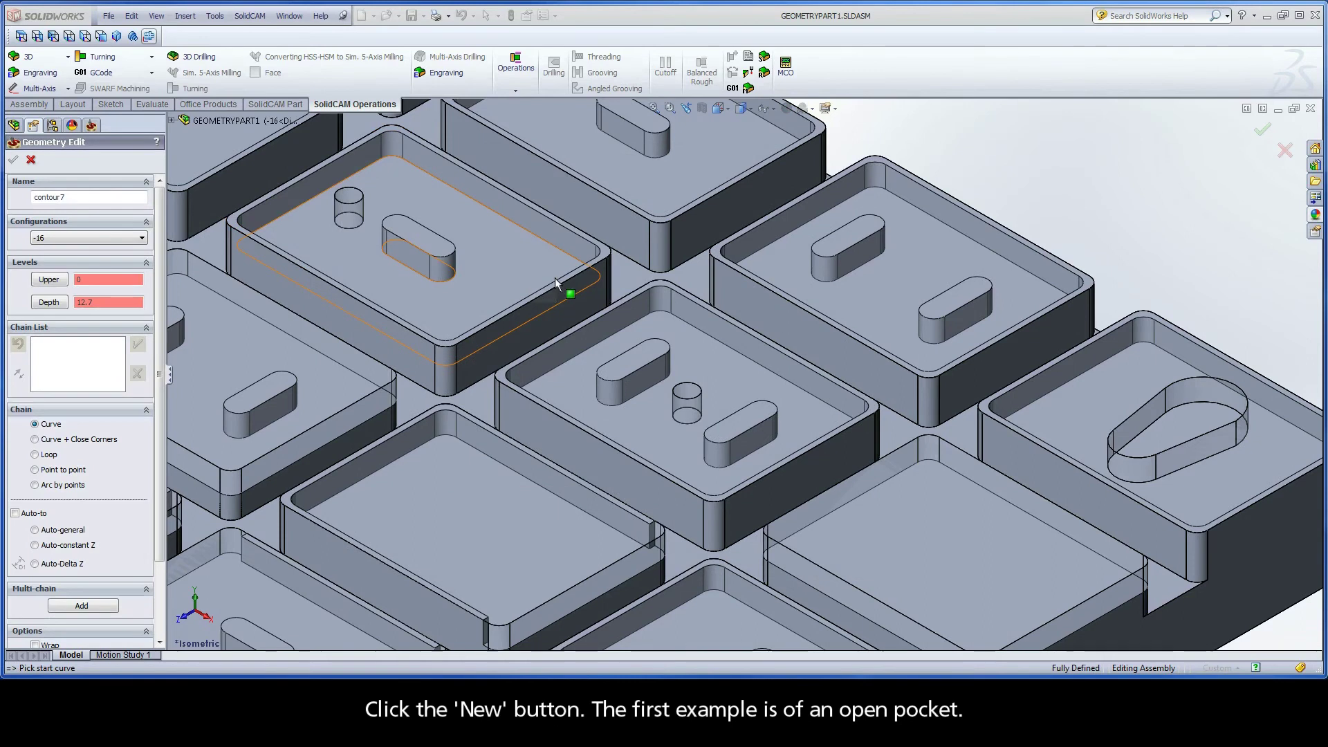
{"action": "middle_click_drag", "start_coordinate": [1073, 506], "coordinate": [868, 355], "text": "ctrl"}
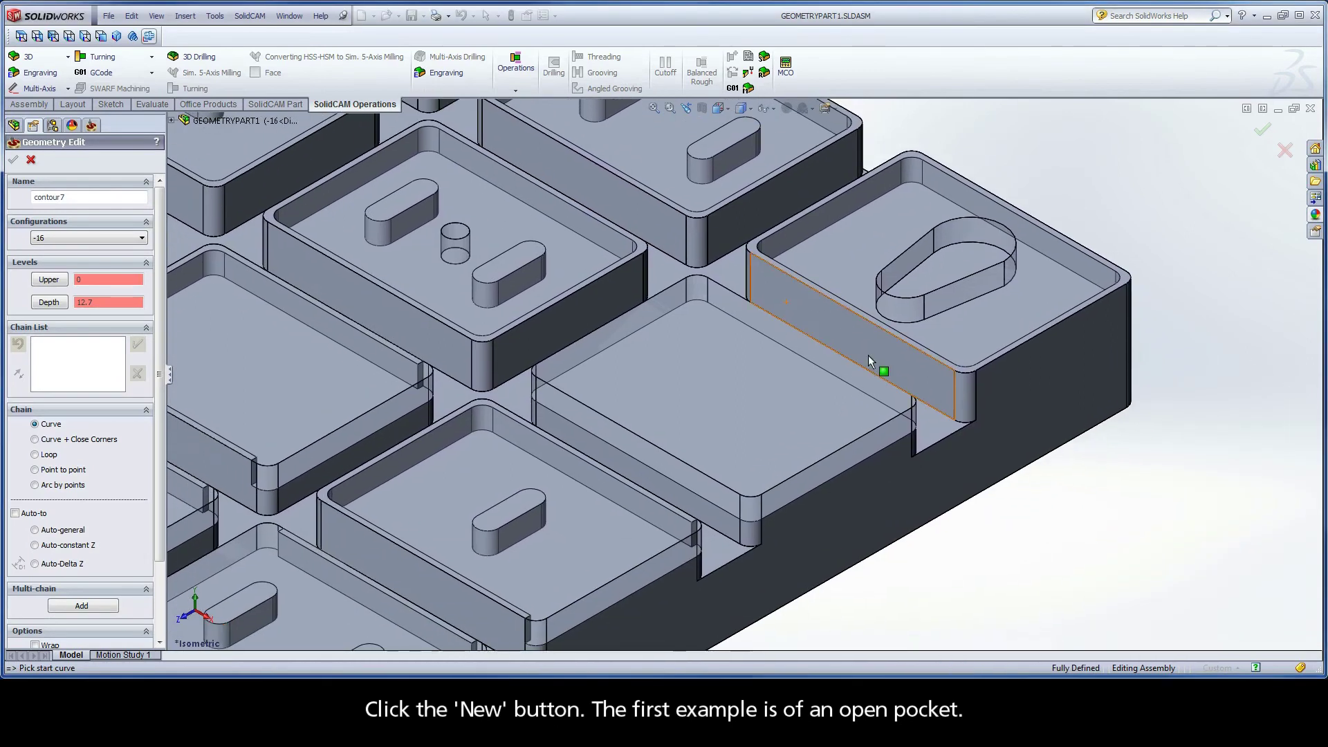
{"action": "left_click", "coordinate": [873, 399]}
{"action": "left_click", "coordinate": [873, 401]}
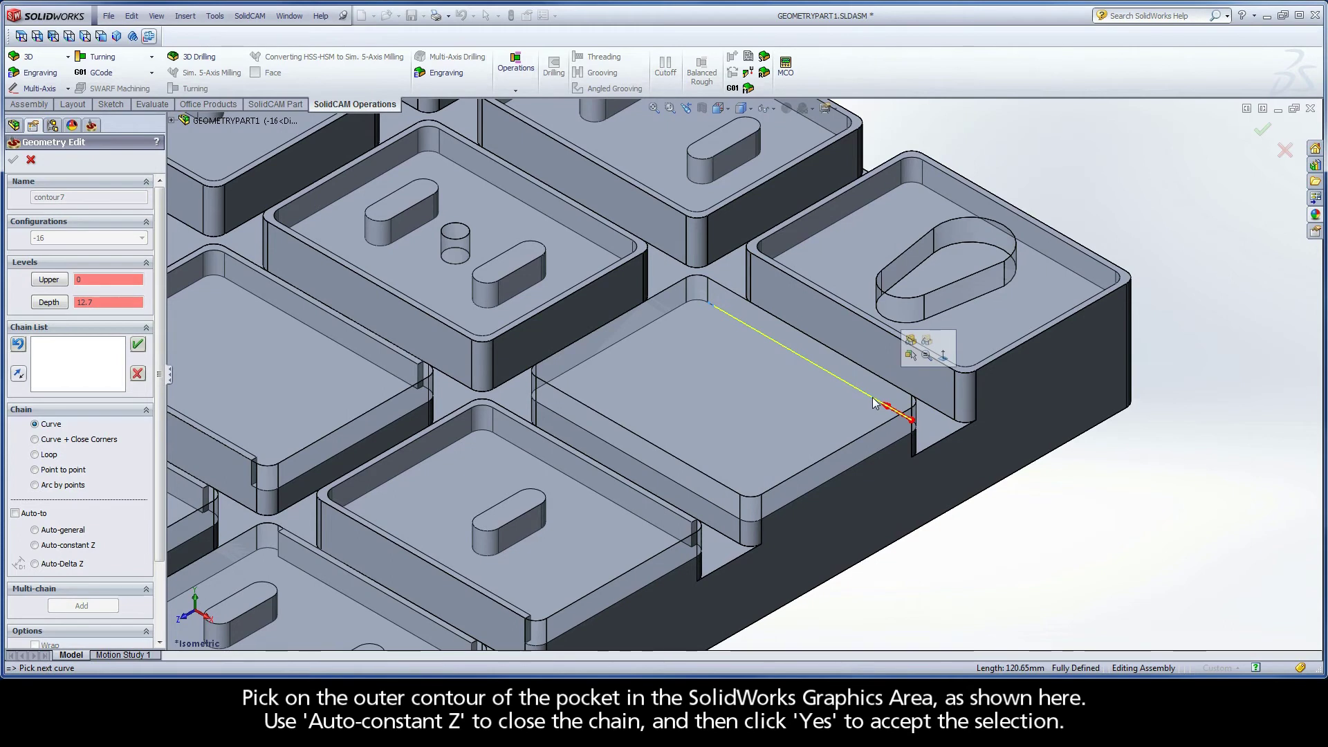
{"action": "left_click", "coordinate": [48, 549]}
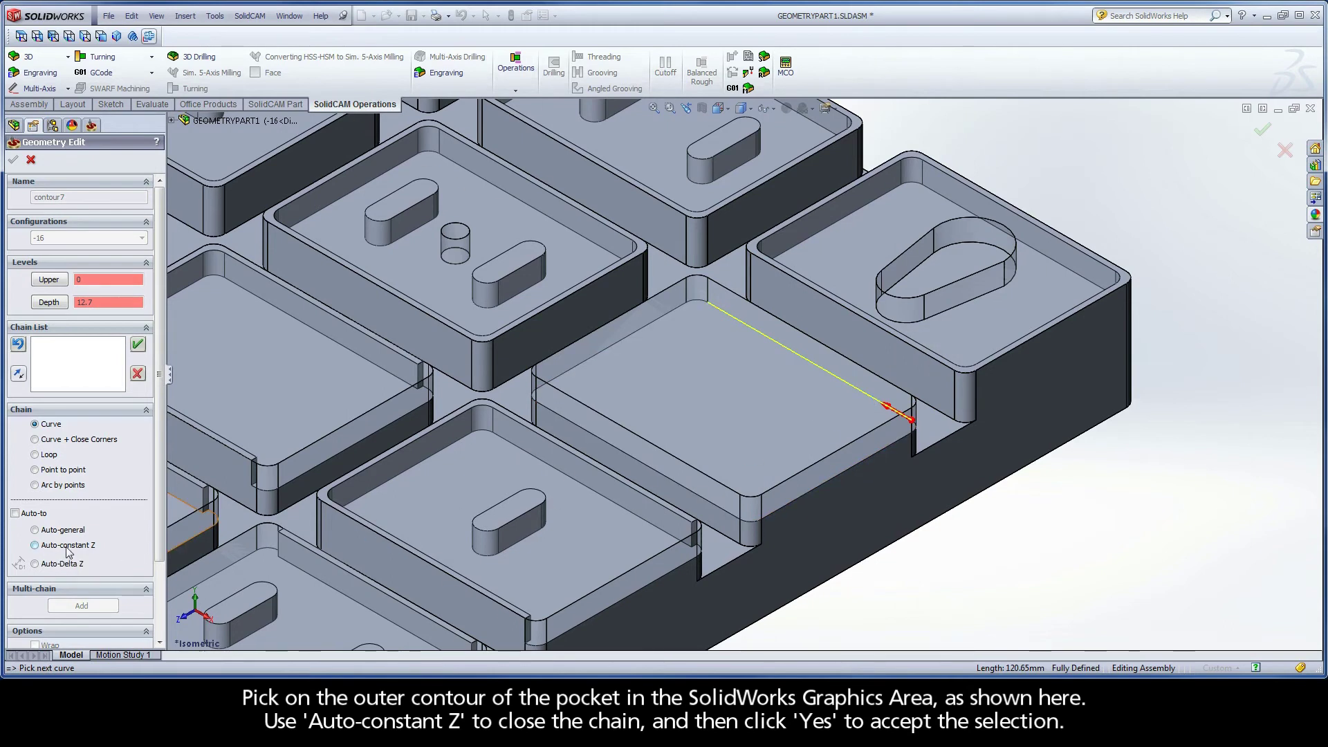
{"action": "left_click", "coordinate": [229, 381]}
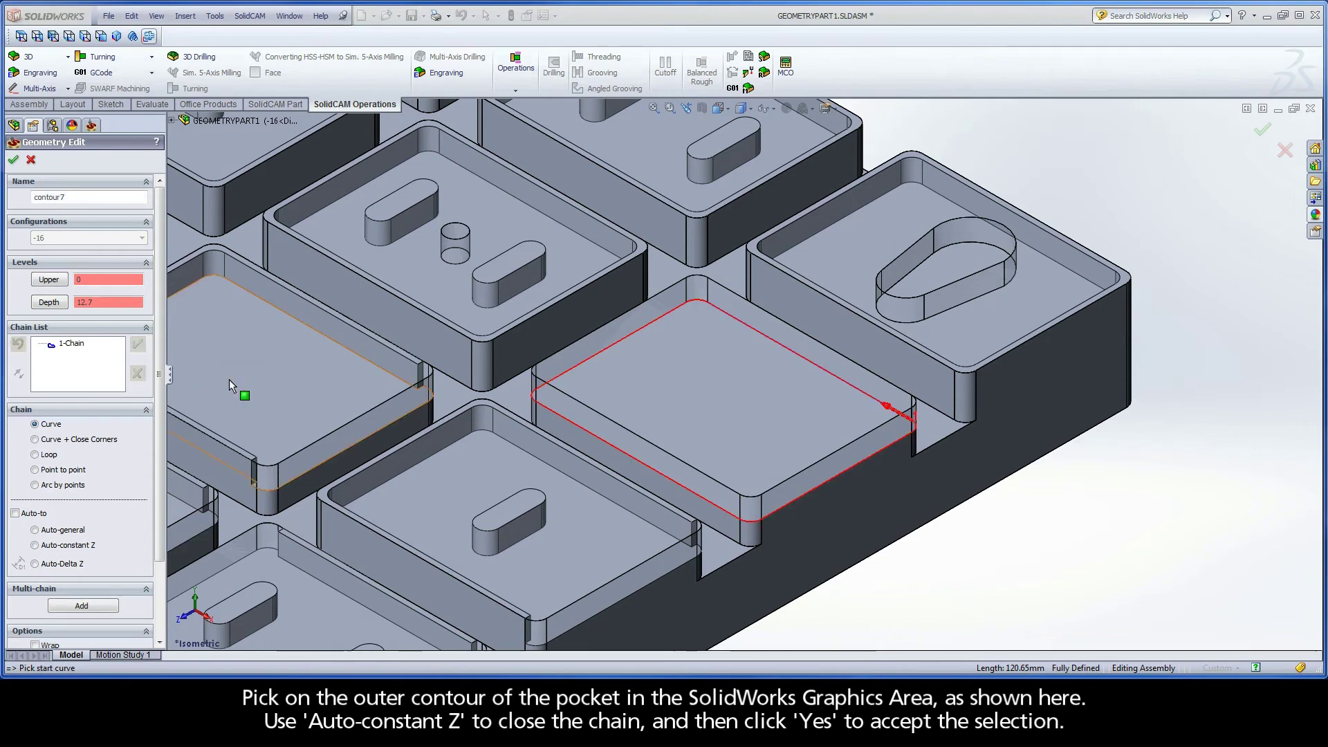
{"action": "right_click", "coordinate": [75, 345]}
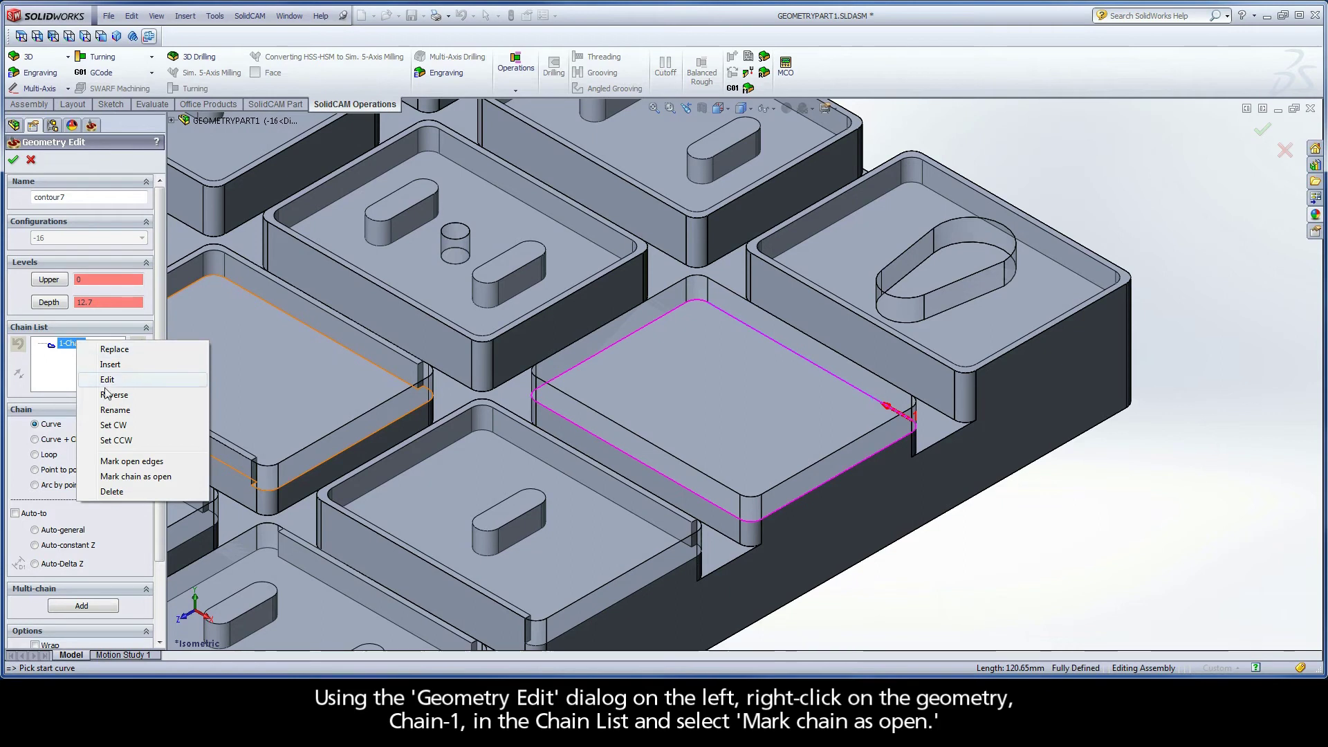
{"action": "left_click", "coordinate": [159, 476]}
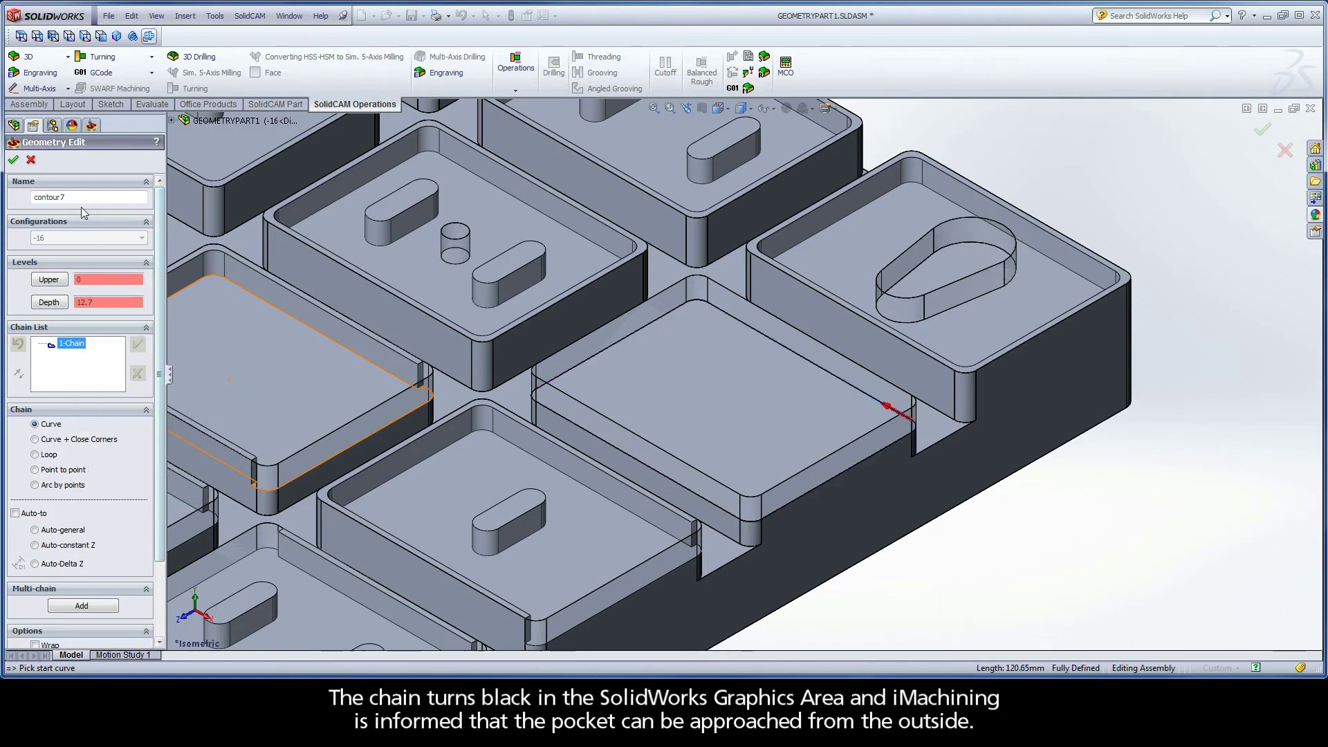
- Accept contour7, calculate iRough_contour7, and play its morphing-spiral simulation over the open pocket
{"action": "left_click", "coordinate": [13, 161]}
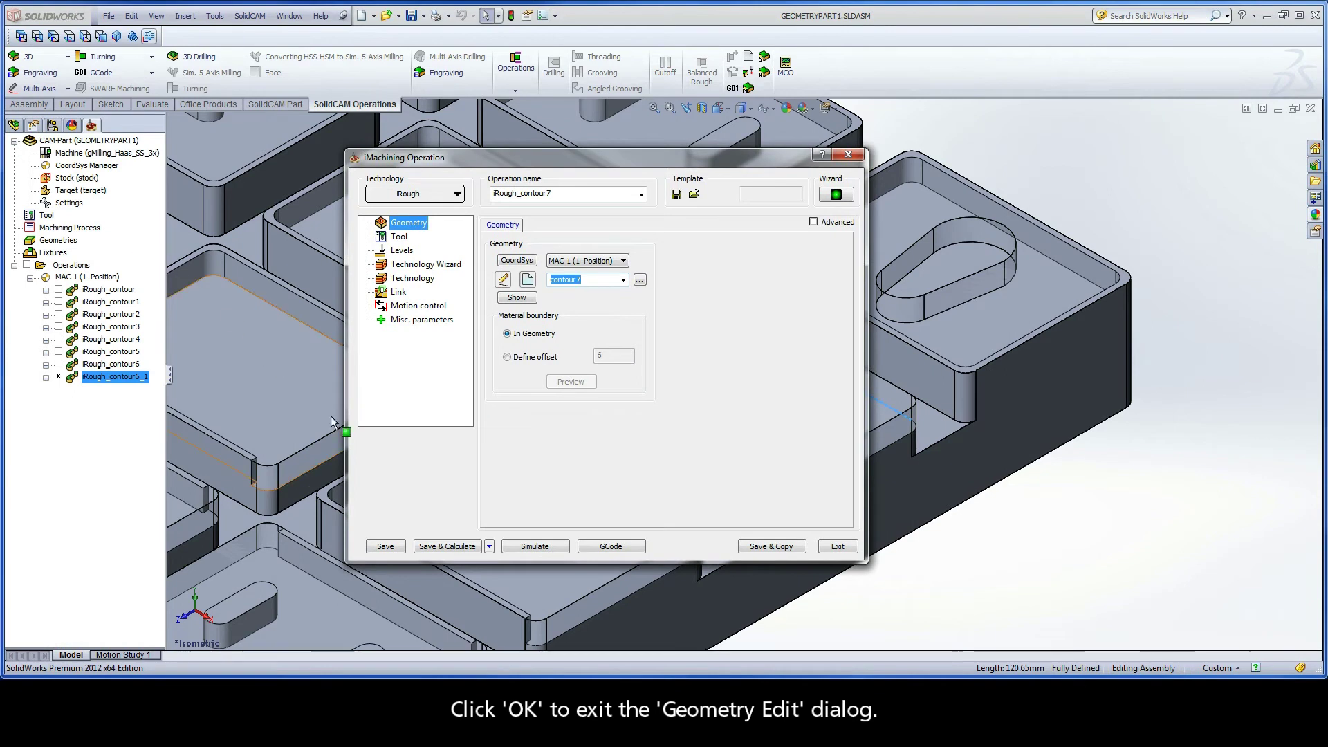
{"action": "left_click", "coordinate": [448, 549]}
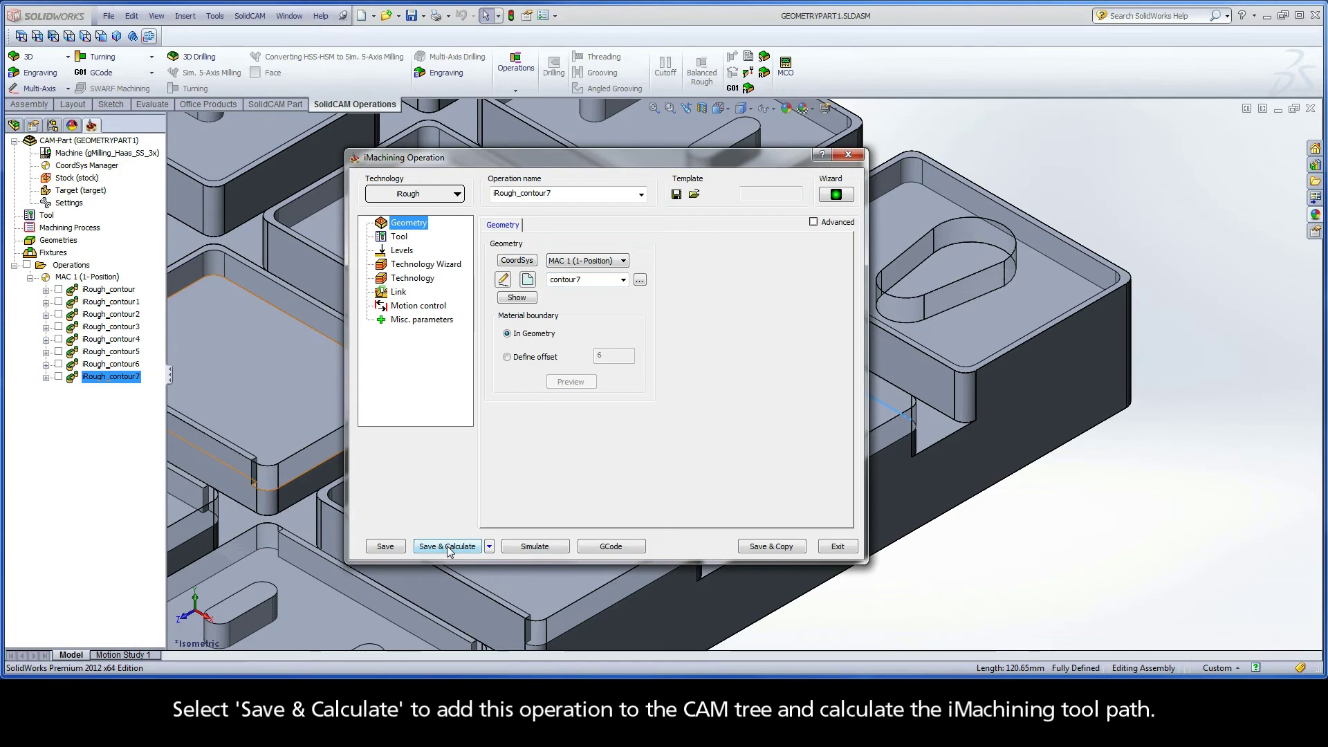
{"action": "left_click", "coordinate": [535, 547]}
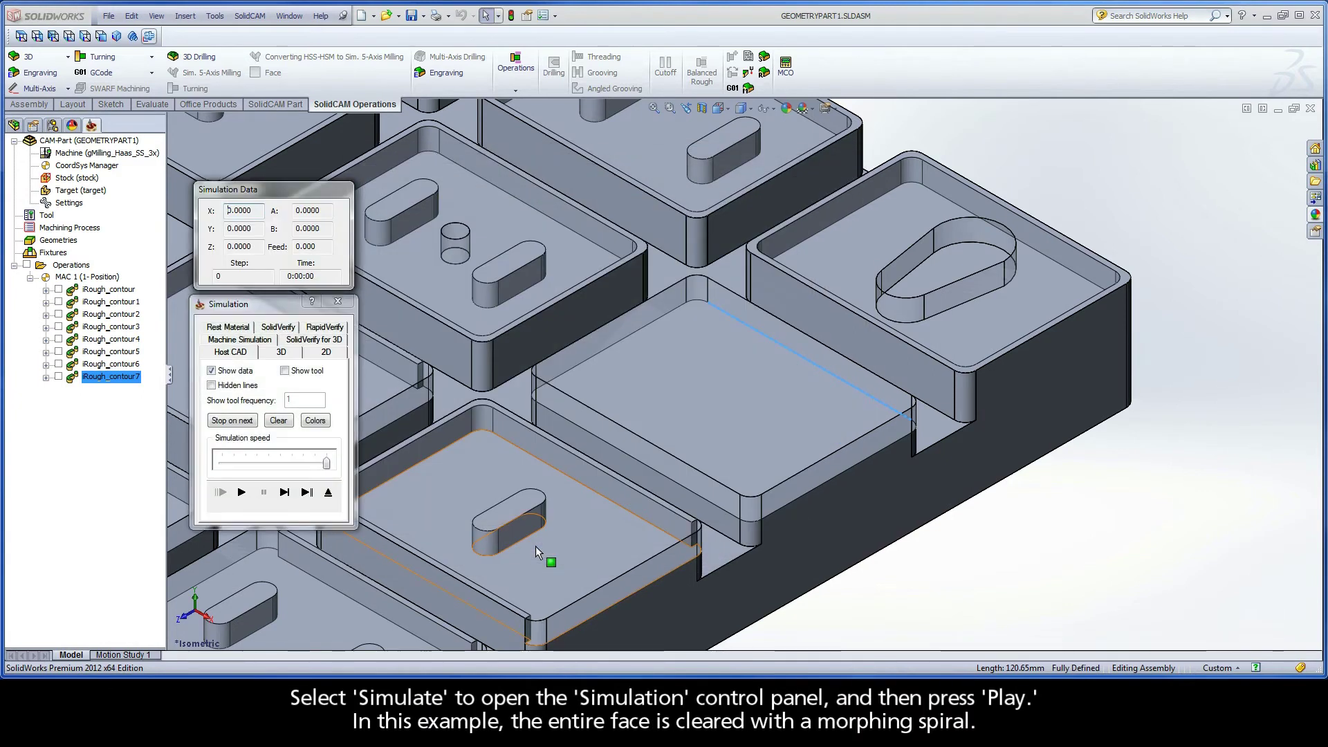
{"action": "left_click", "coordinate": [241, 492]}
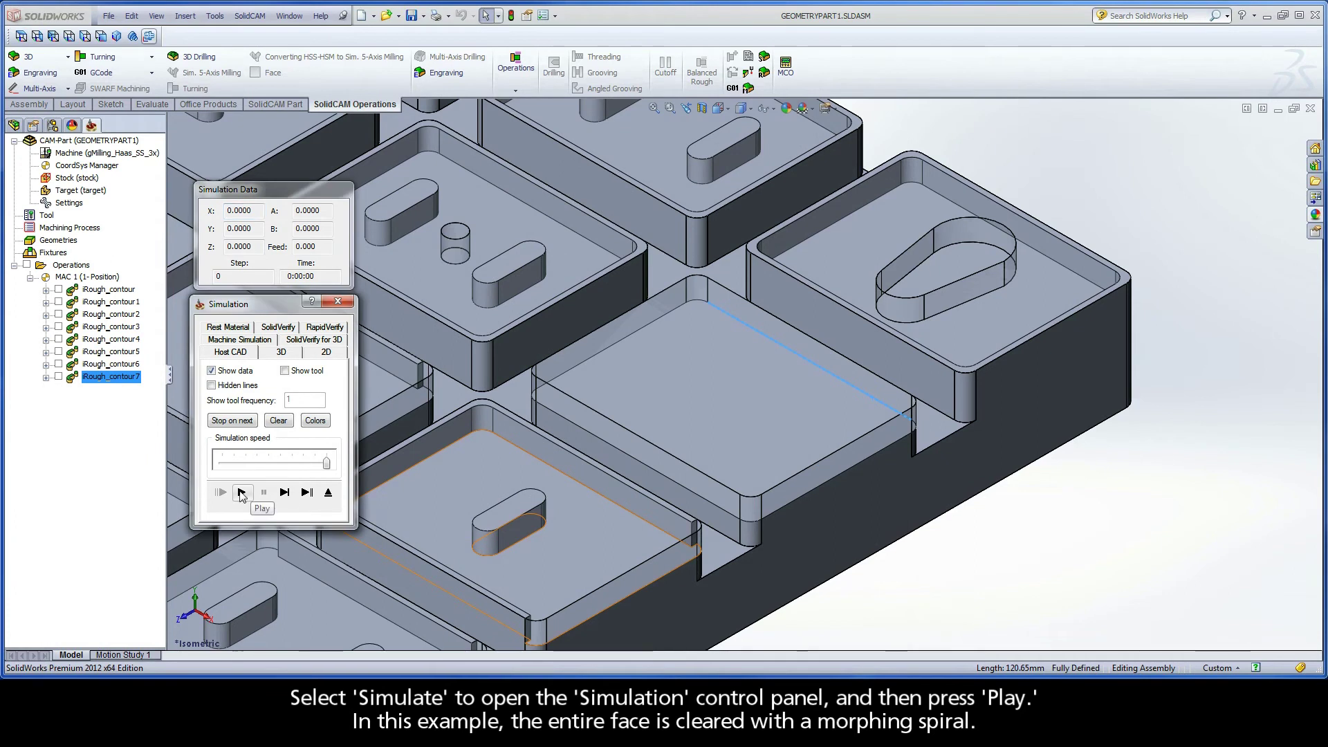
{"action": "left_click", "coordinate": [242, 491]}
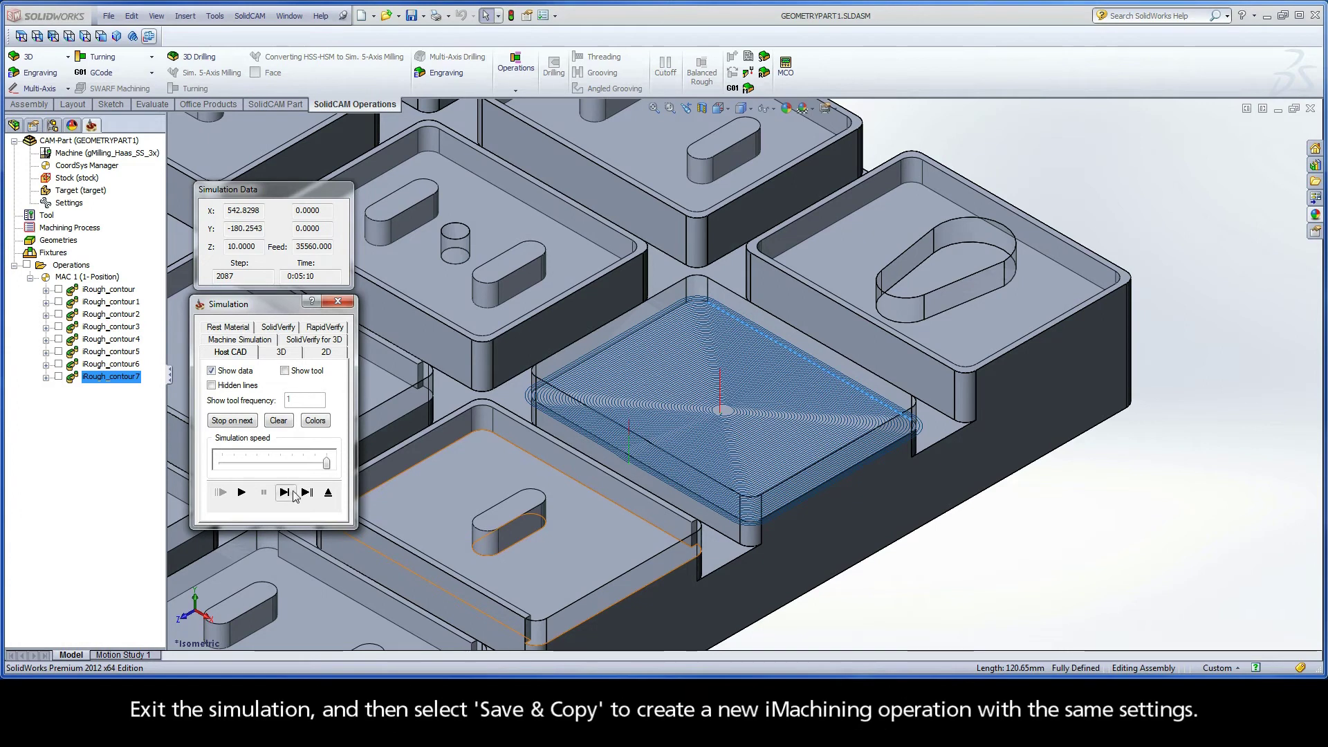
{"action": "left_click", "coordinate": [329, 492]}
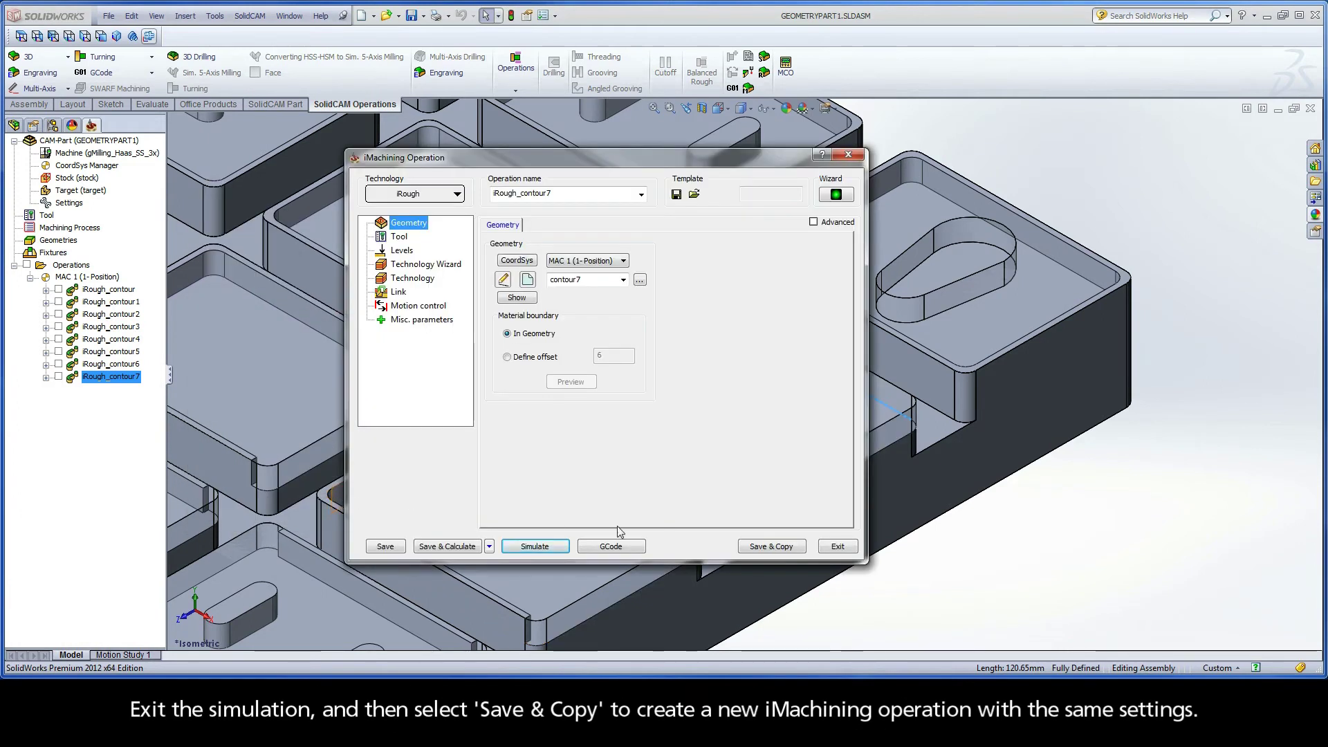
- Copy the operation and start geometry contour8 with the island pocket's outer contour chain
{"action": "left_click", "coordinate": [774, 548]}
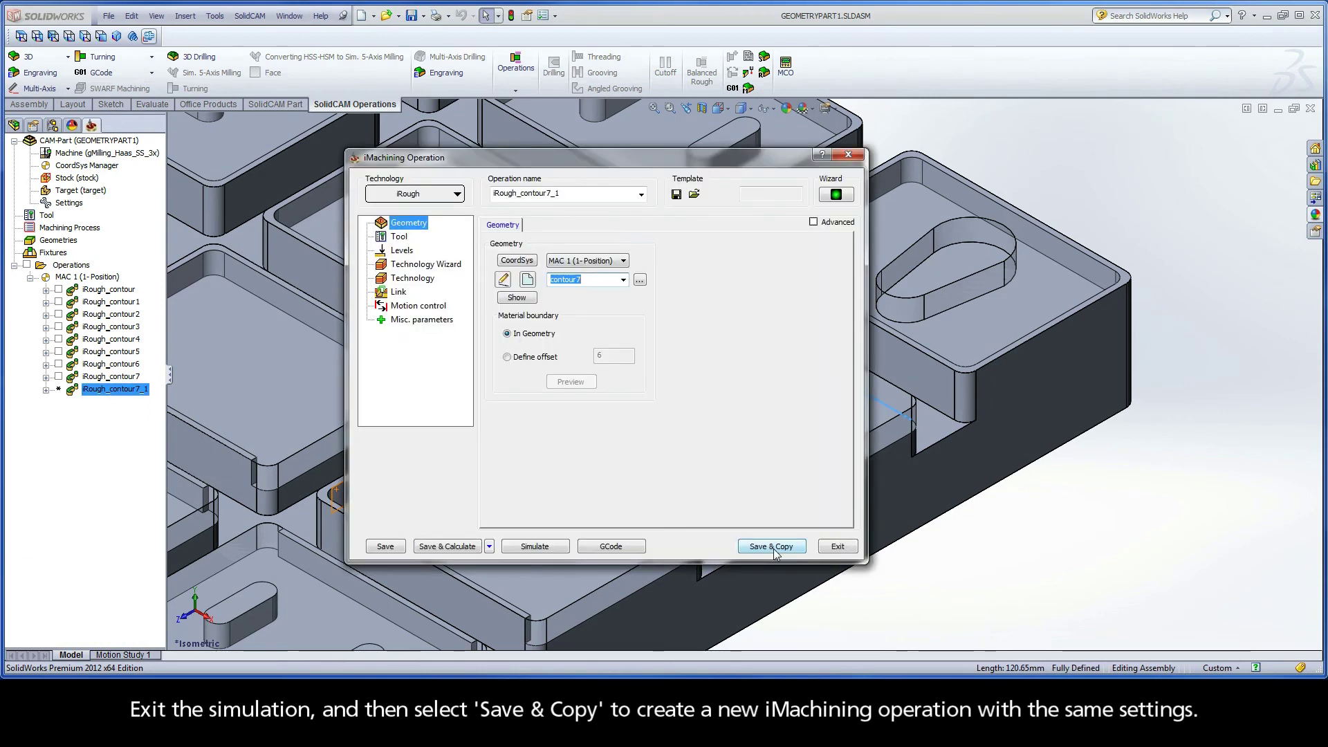
{"action": "left_click", "coordinate": [526, 279]}
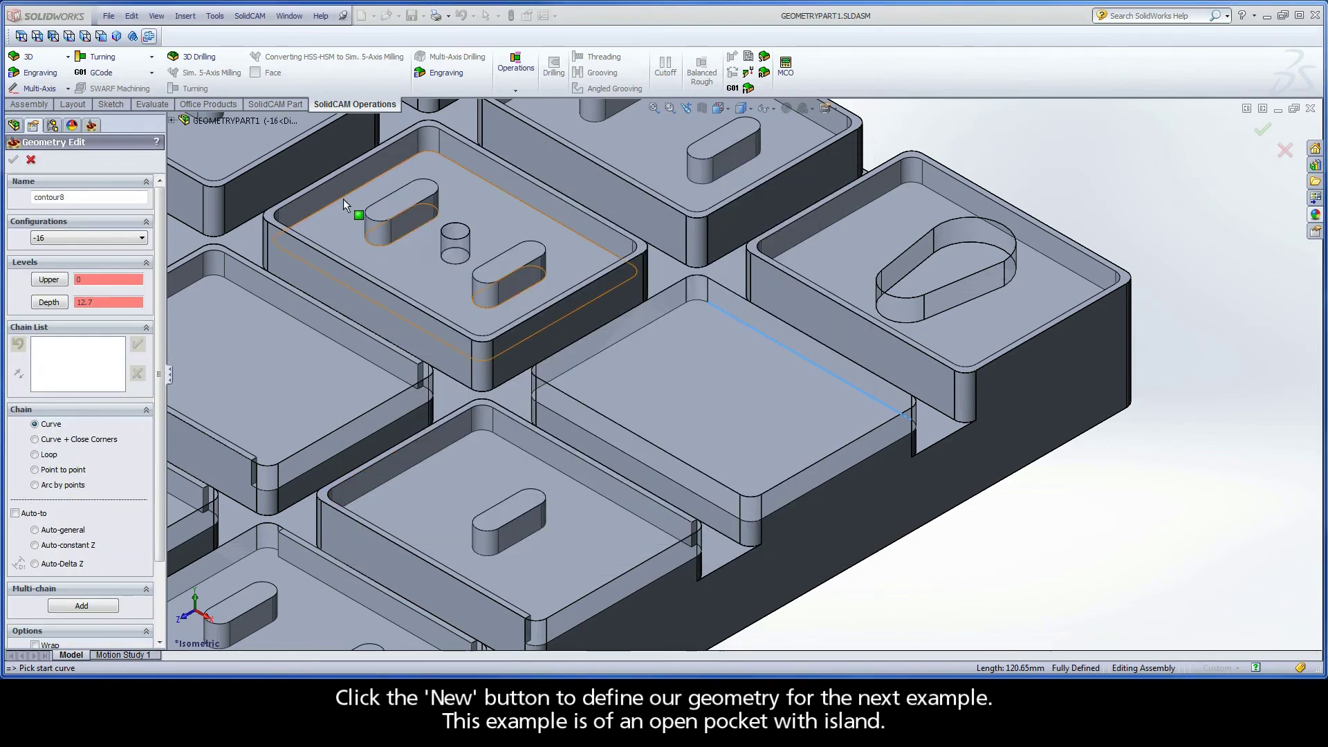
{"action": "scroll", "coordinate": [981, 490], "scroll_direction": "down", "scroll_amount": 5}
{"action": "scroll", "coordinate": [384, 302], "scroll_direction": "up", "scroll_amount": 3}
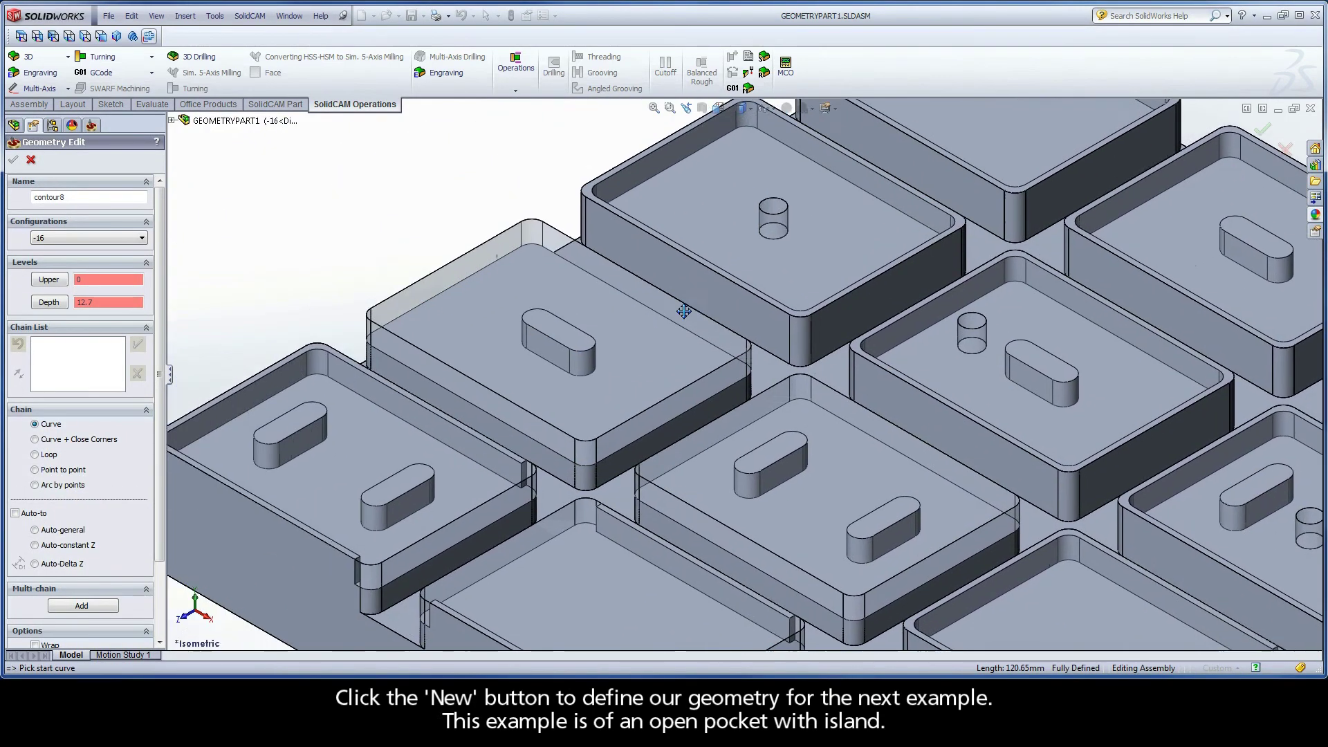
{"action": "scroll", "coordinate": [770, 313], "scroll_direction": "down", "scroll_amount": 3}
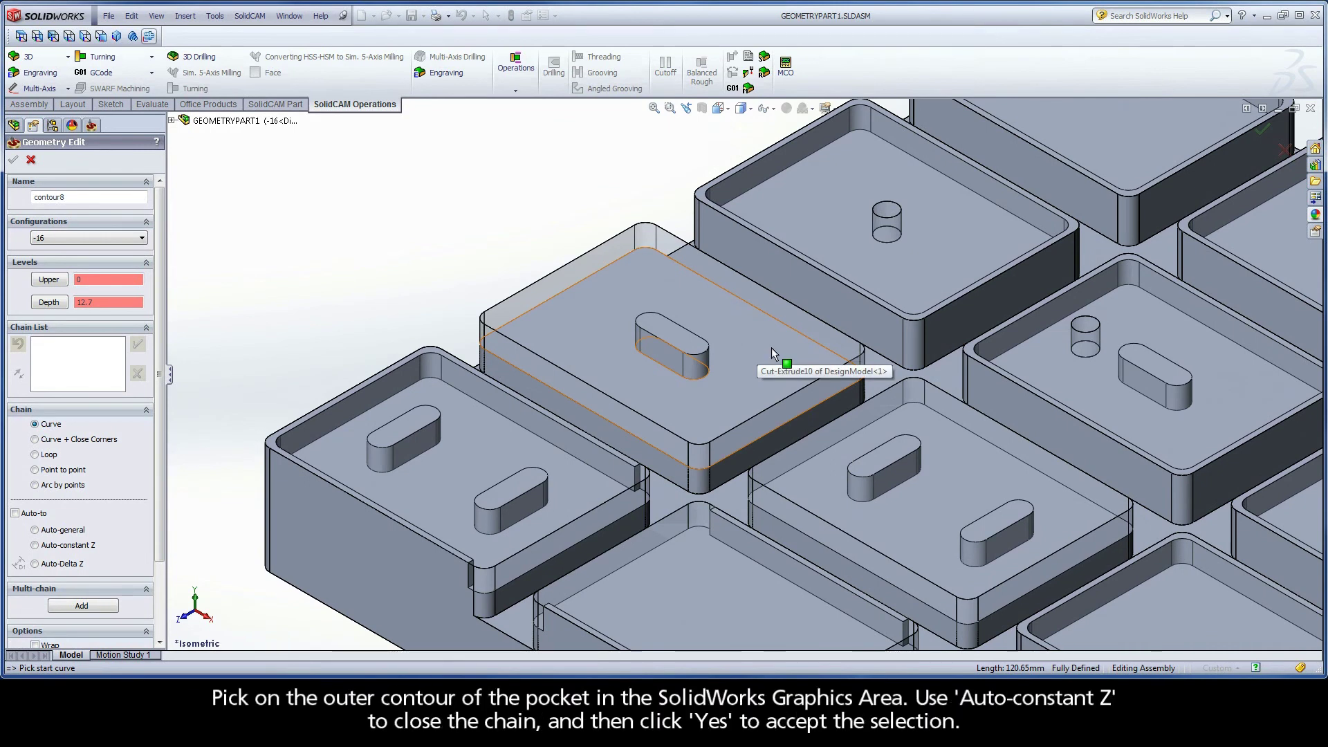
{"action": "left_click", "coordinate": [829, 354]}
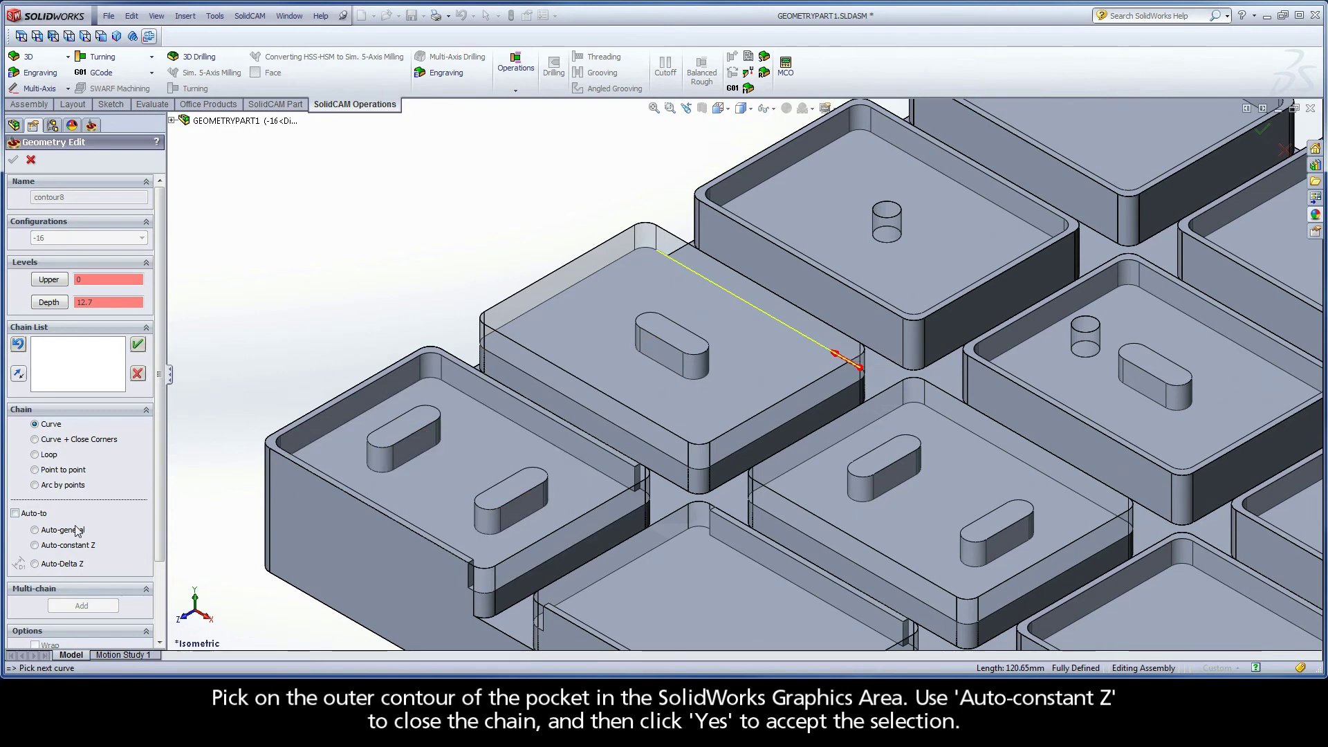
{"action": "left_click", "coordinate": [68, 546]}
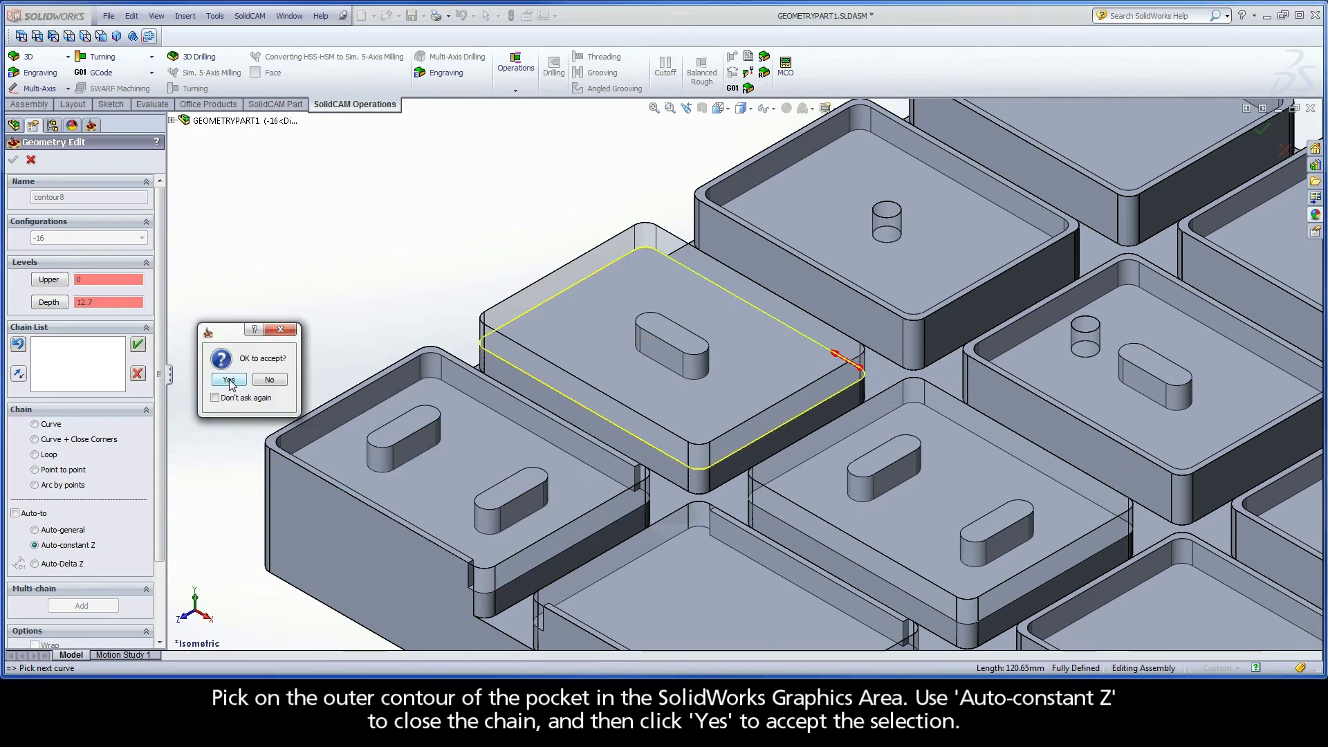
{"action": "left_click", "coordinate": [229, 379]}
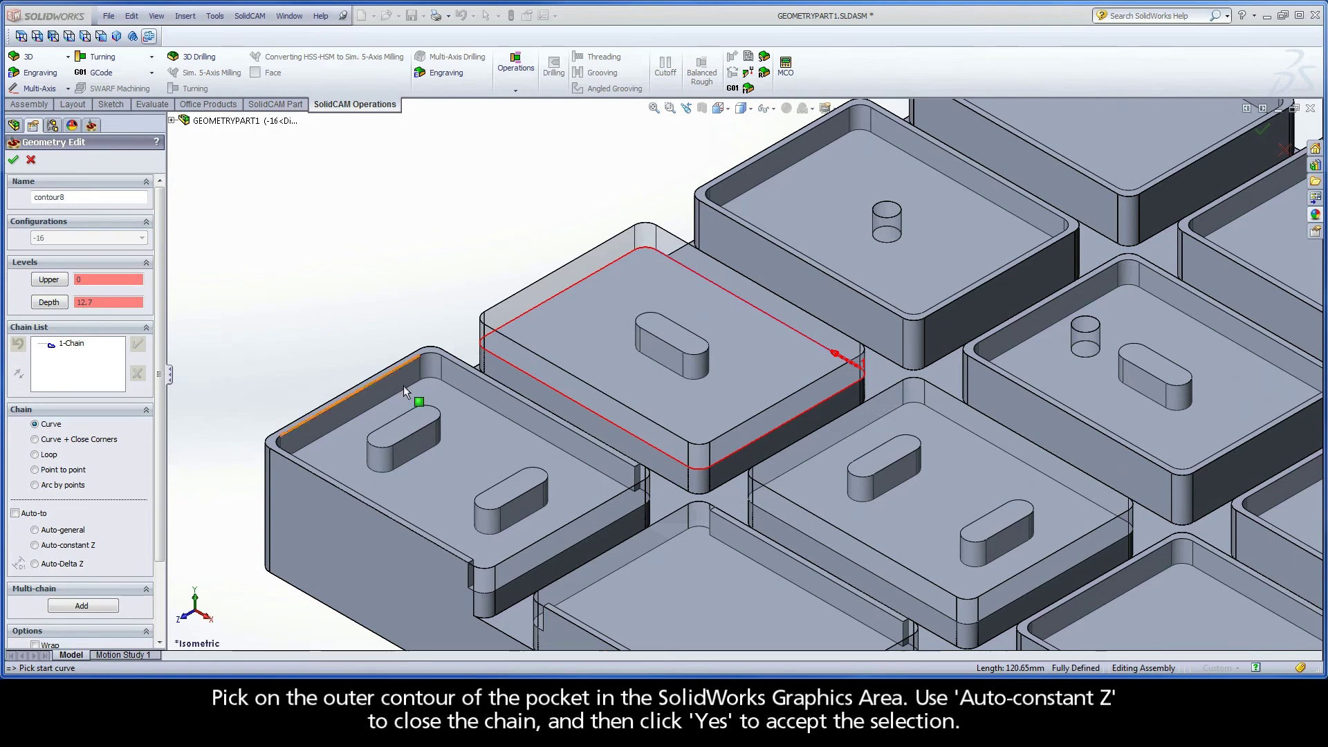
- Add the island's lower contour as a second chain, mark 1-Chain open, and accept contour8
{"action": "left_click", "coordinate": [663, 368]}
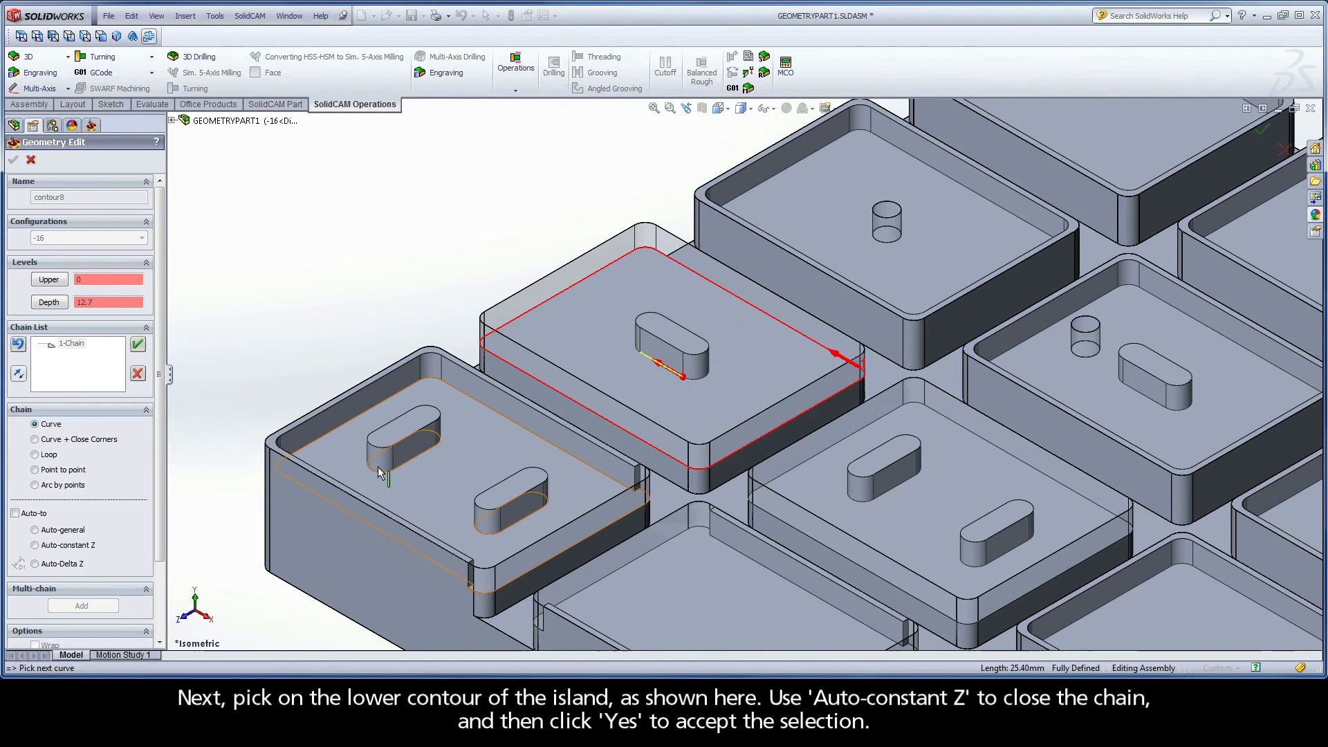
{"action": "left_click", "coordinate": [65, 547]}
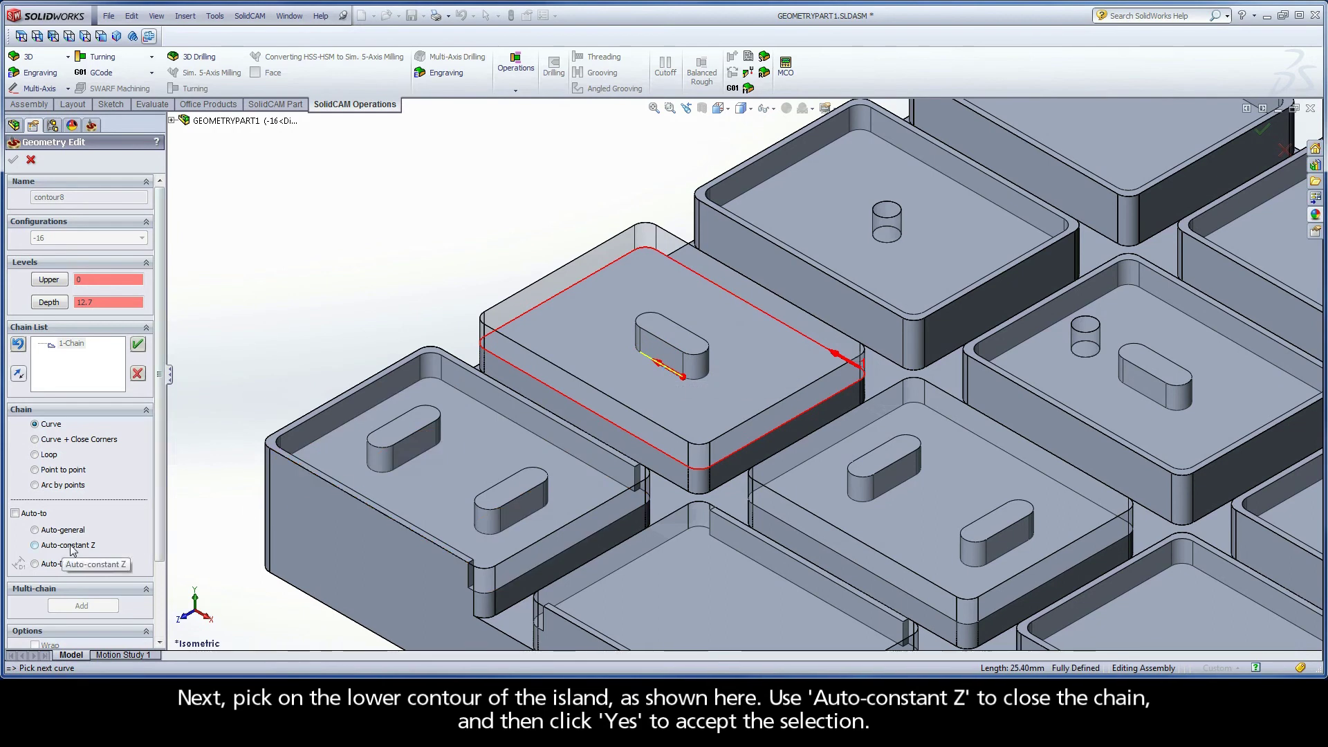
{"action": "left_click", "coordinate": [229, 379]}
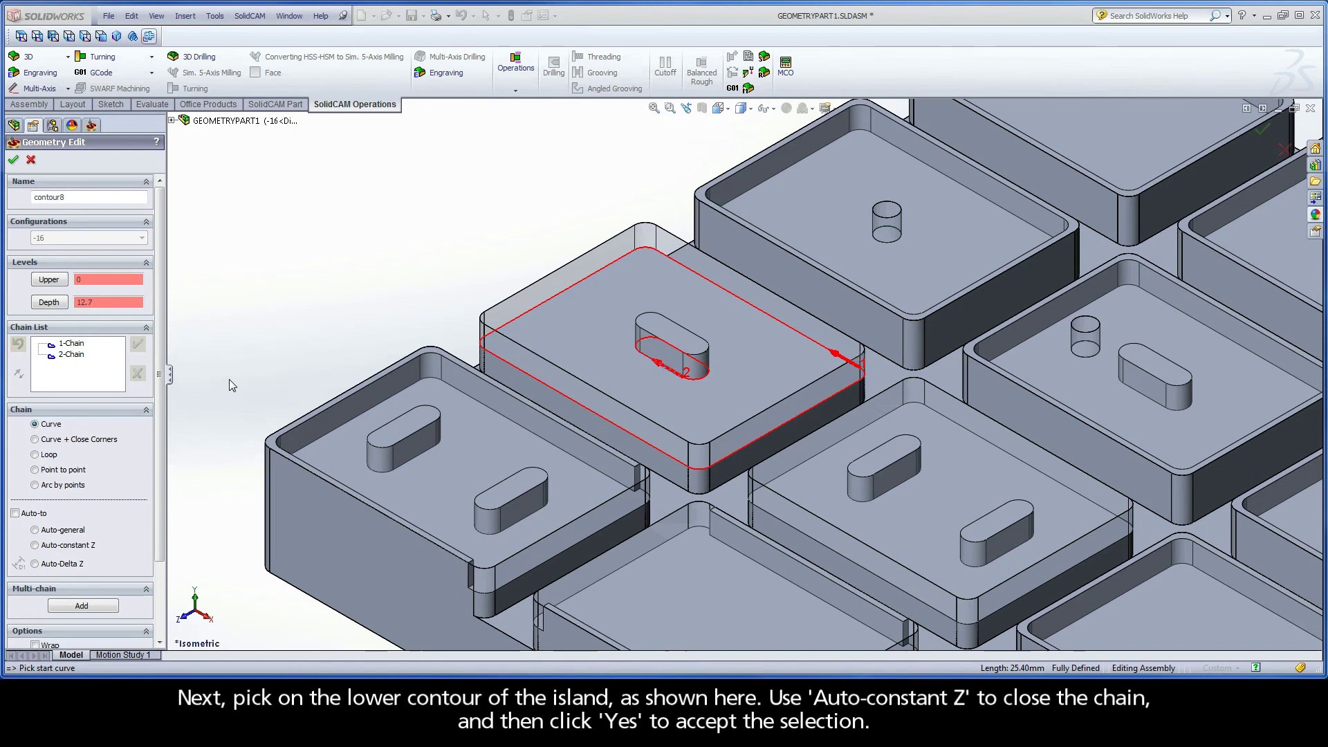
{"action": "right_click", "coordinate": [76, 346]}
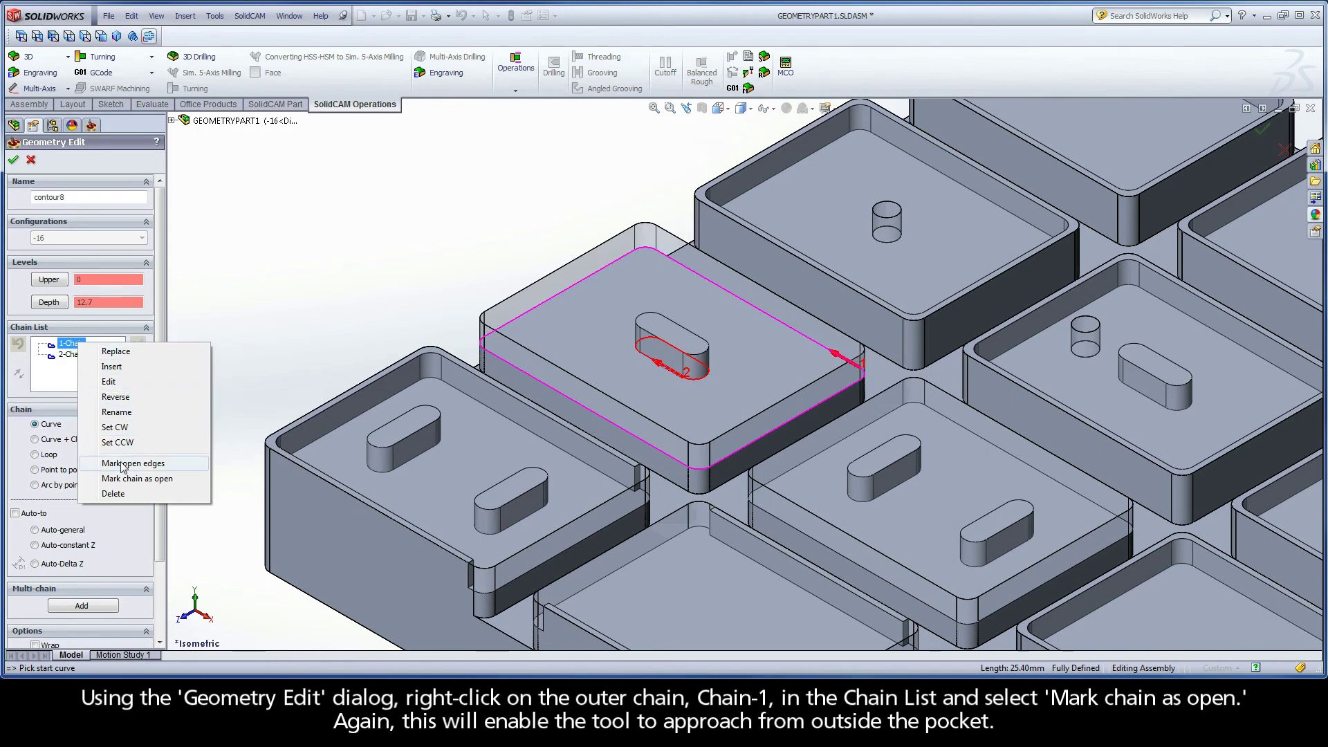
{"action": "left_click", "coordinate": [142, 480]}
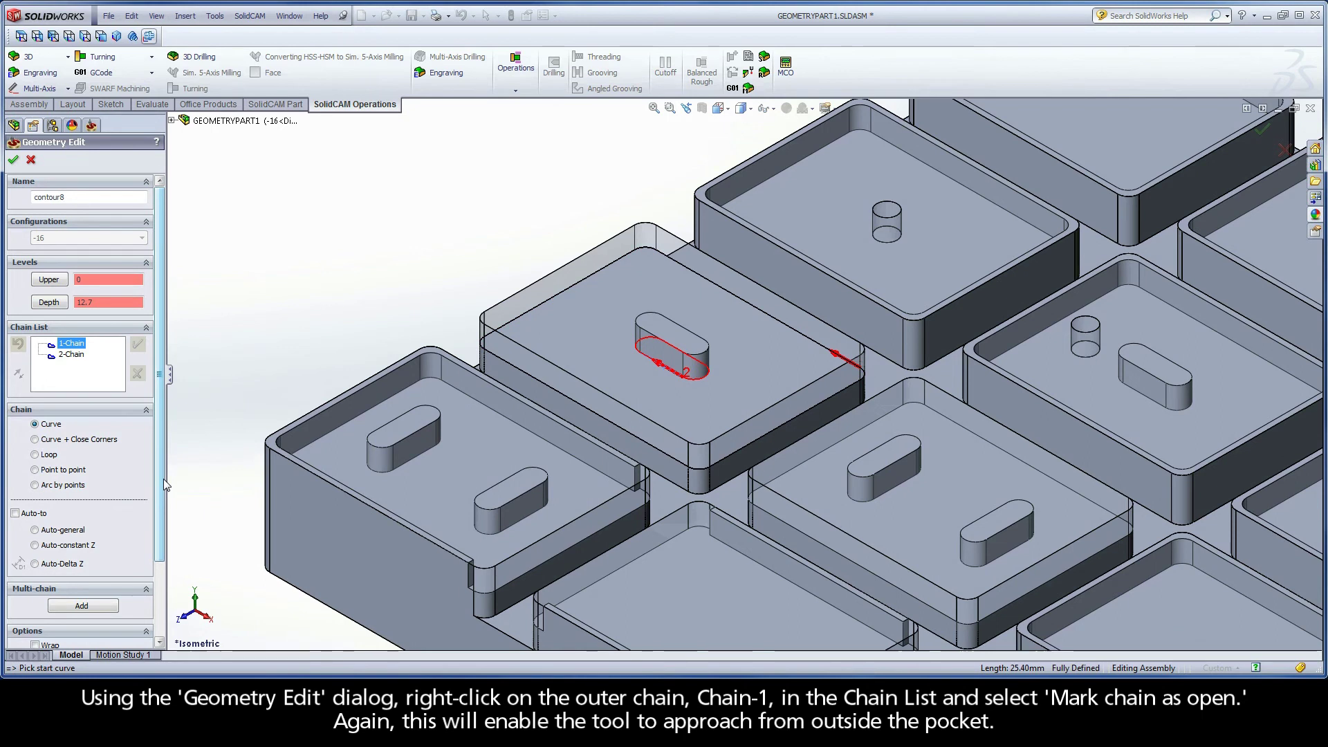
{"action": "left_click", "coordinate": [14, 161]}
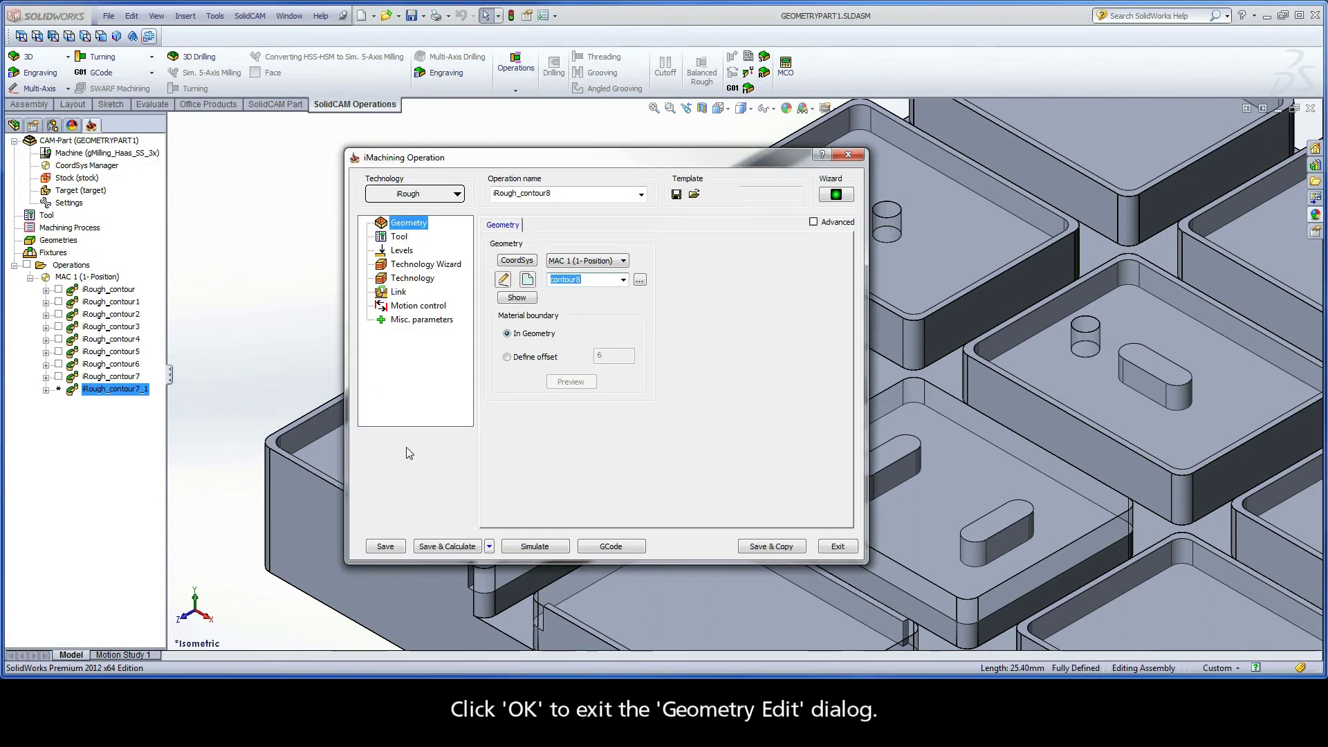
- Calculate iRough_contour8 and play its spiral toolpath simulation around the island
{"action": "left_click", "coordinate": [449, 549]}
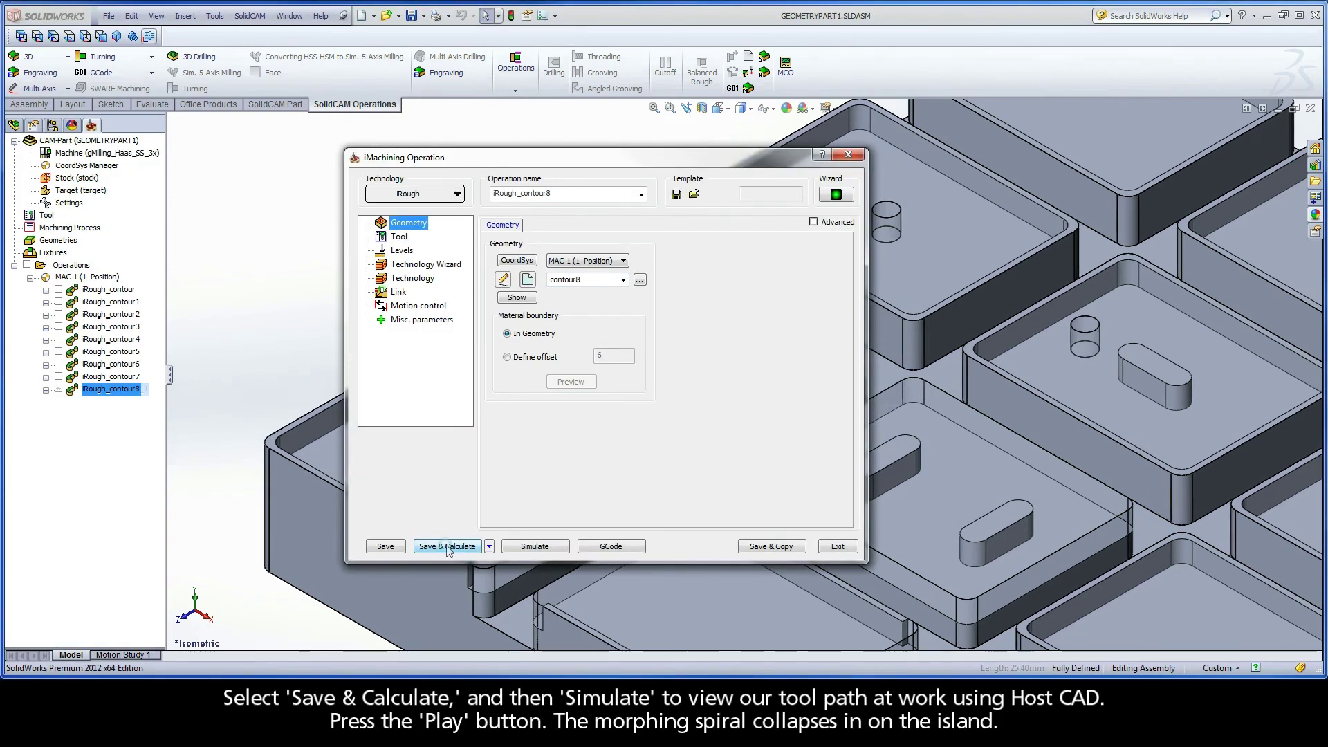
{"action": "left_click", "coordinate": [533, 546]}
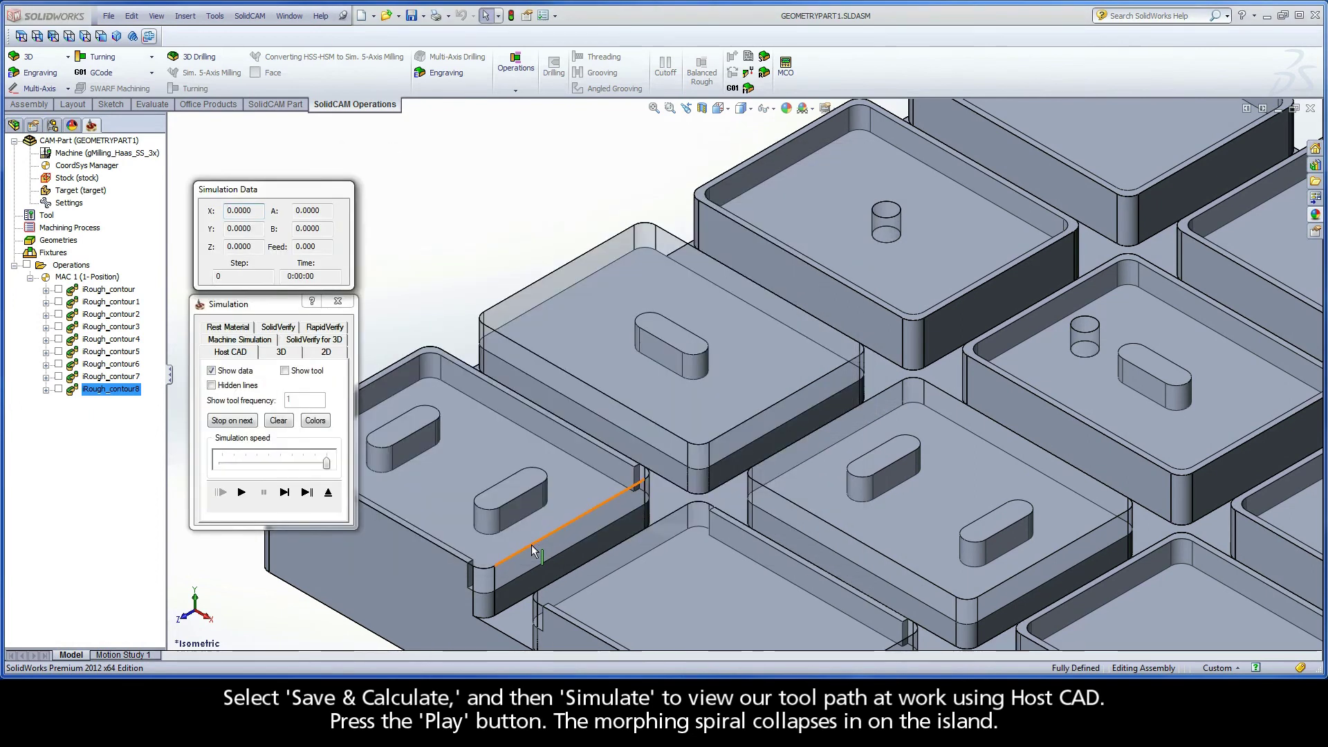
{"action": "left_click", "coordinate": [242, 493]}
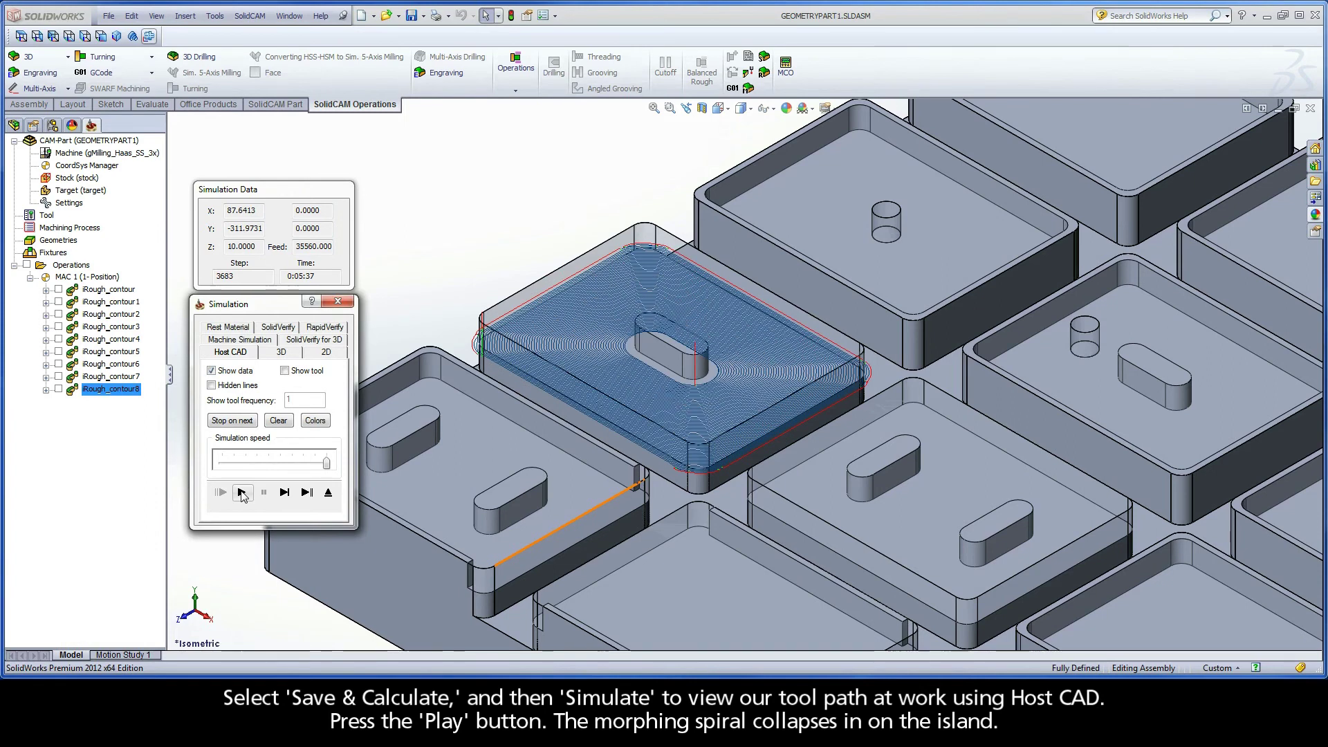
{"action": "left_click", "coordinate": [326, 493]}
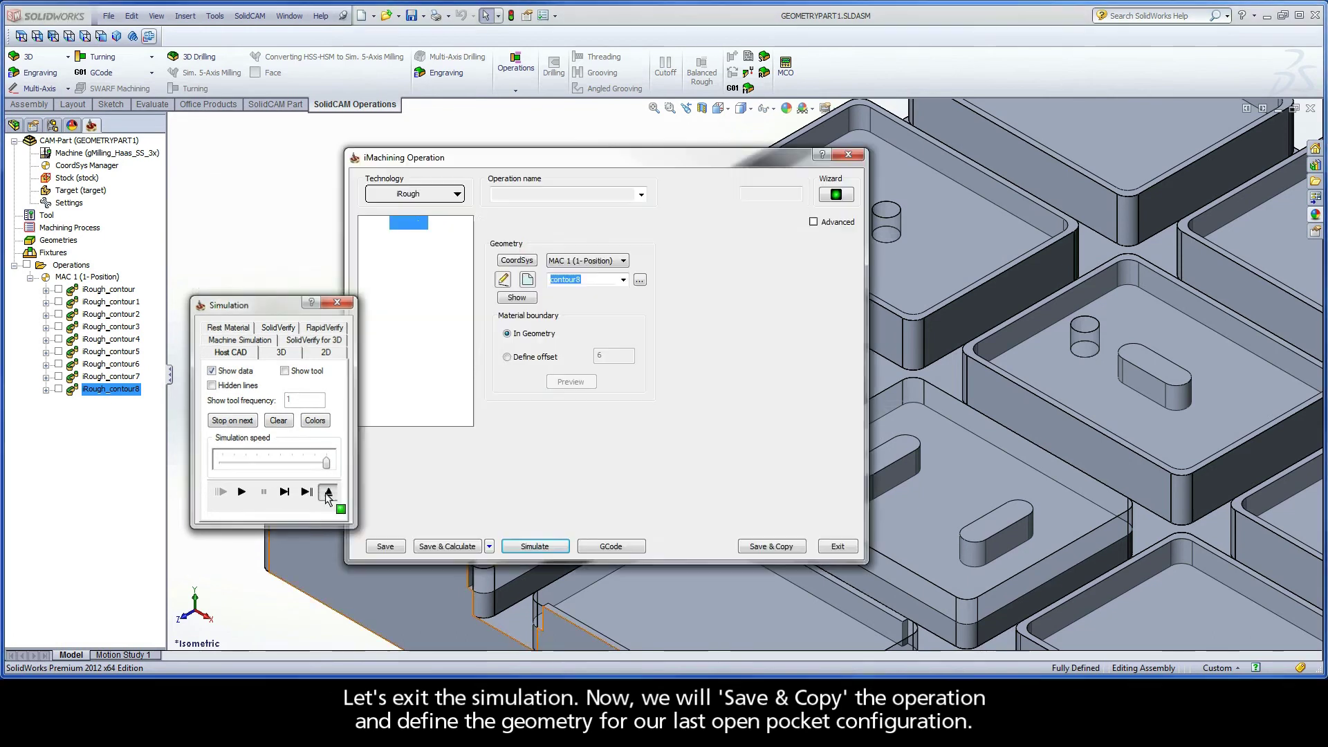
- Copy the operation as iRough_contour8_1 and start geometry contour9 at the multi-island pocket
{"action": "left_click", "coordinate": [768, 546]}
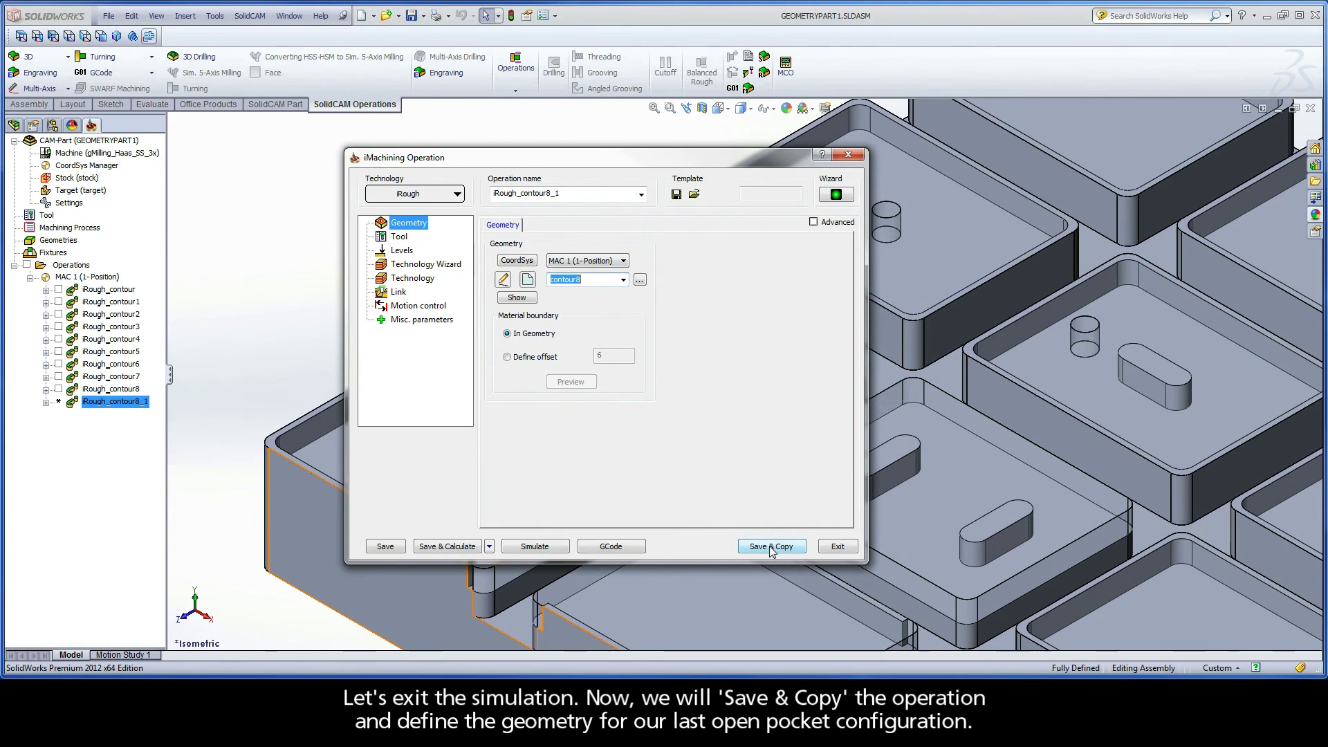
{"action": "left_click", "coordinate": [528, 279]}
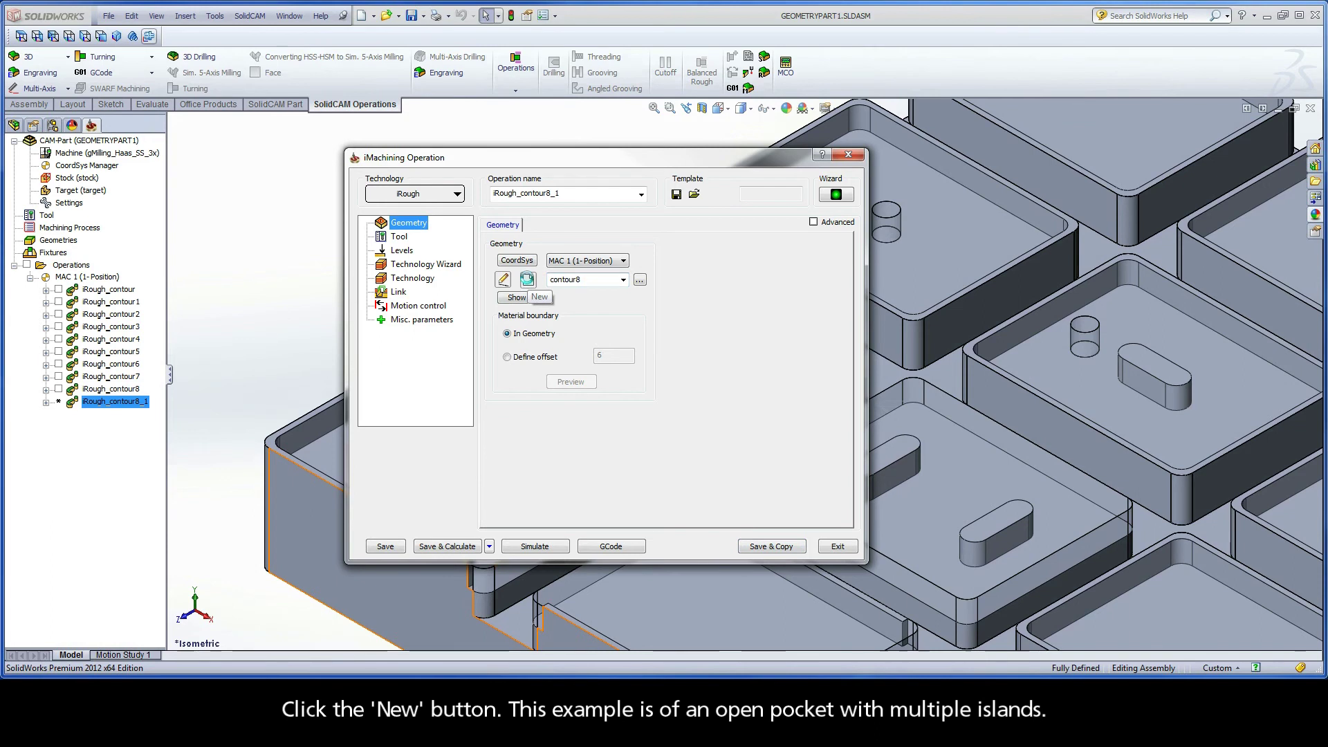
{"action": "middle_click_drag", "start_coordinate": [961, 454], "coordinate": [731, 318], "text": "ctrl"}
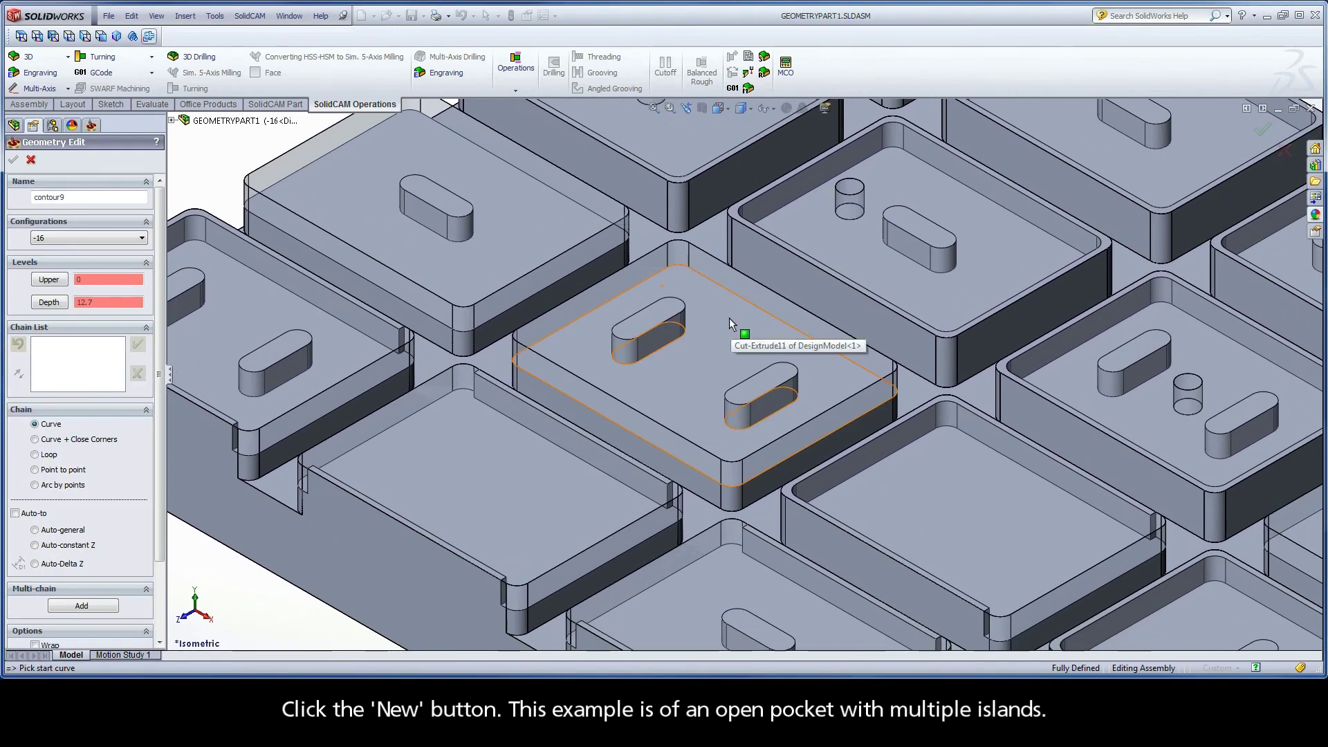
- Chain the pocket's outer contour and both islands' lower edges as 1-Chain, 2-Chain and 3-Chain
{"action": "left_click", "coordinate": [862, 371]}
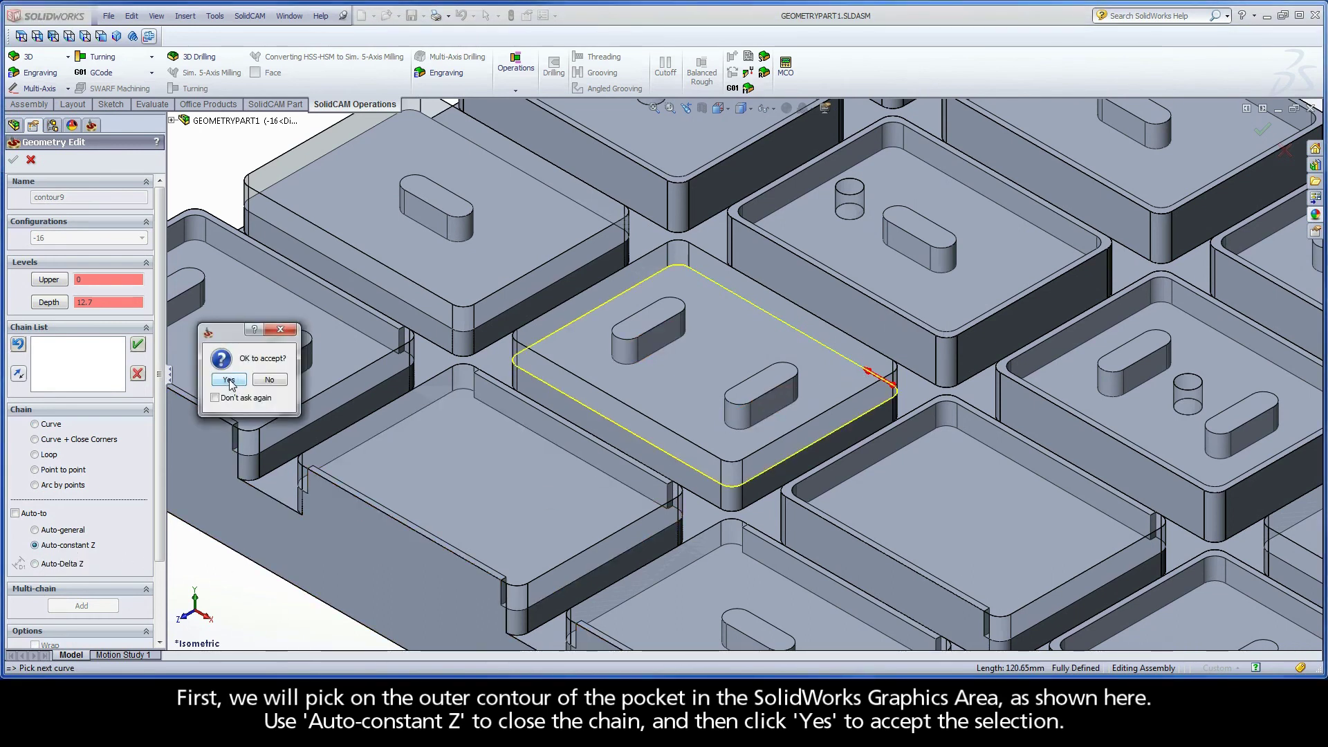
{"action": "left_click", "coordinate": [229, 381]}
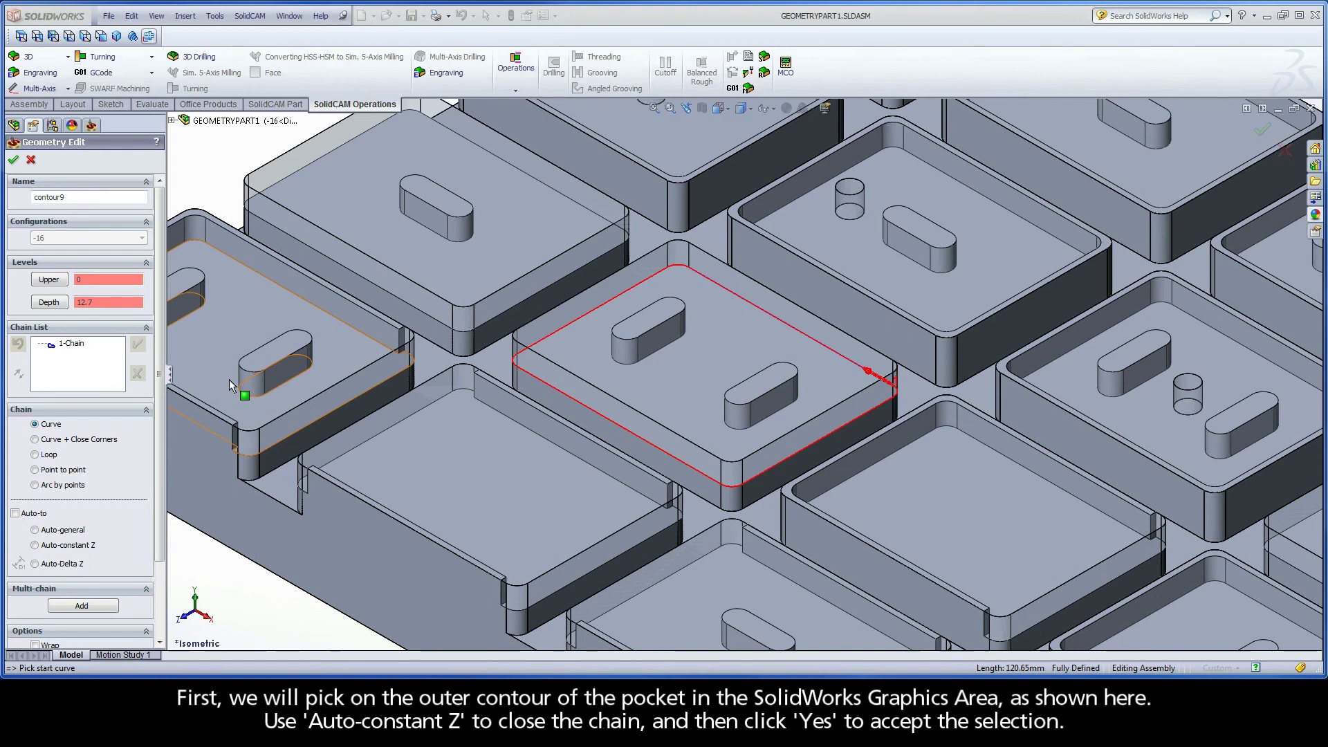
{"action": "left_click", "coordinate": [671, 348]}
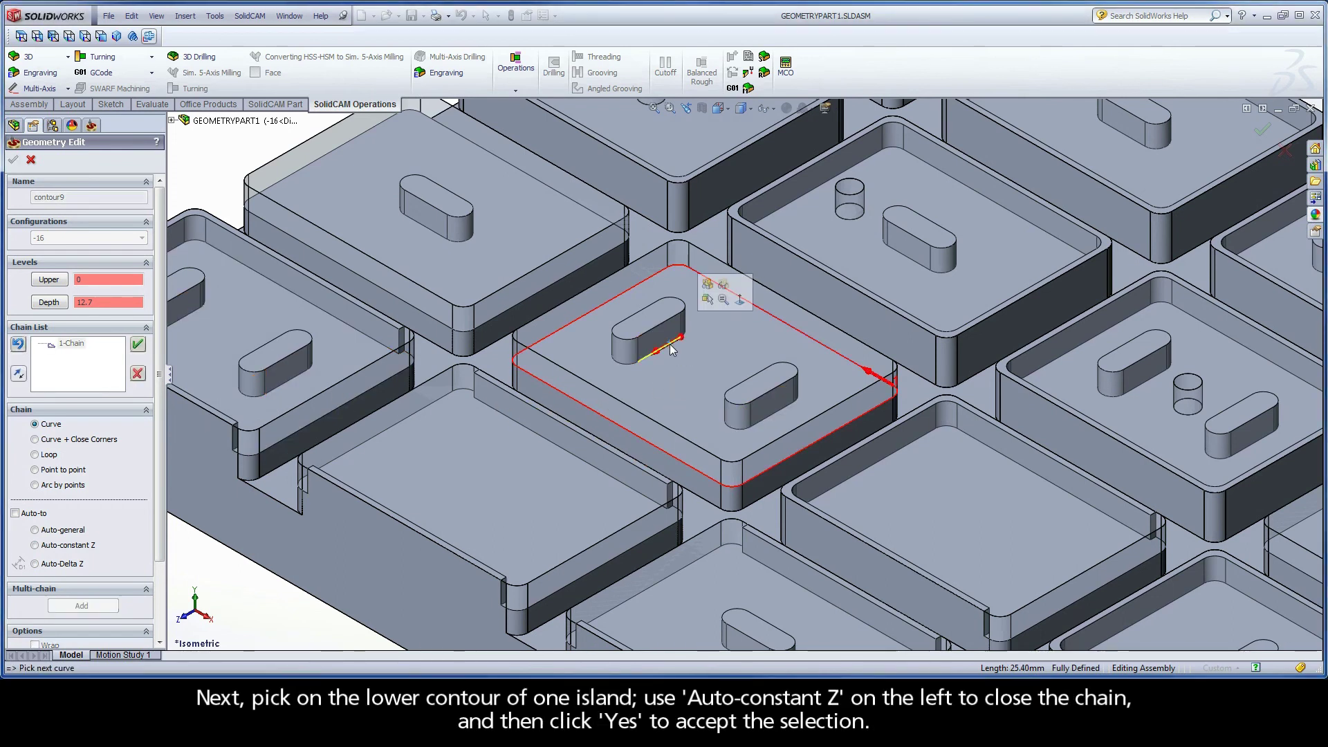
{"action": "left_click", "coordinate": [79, 547]}
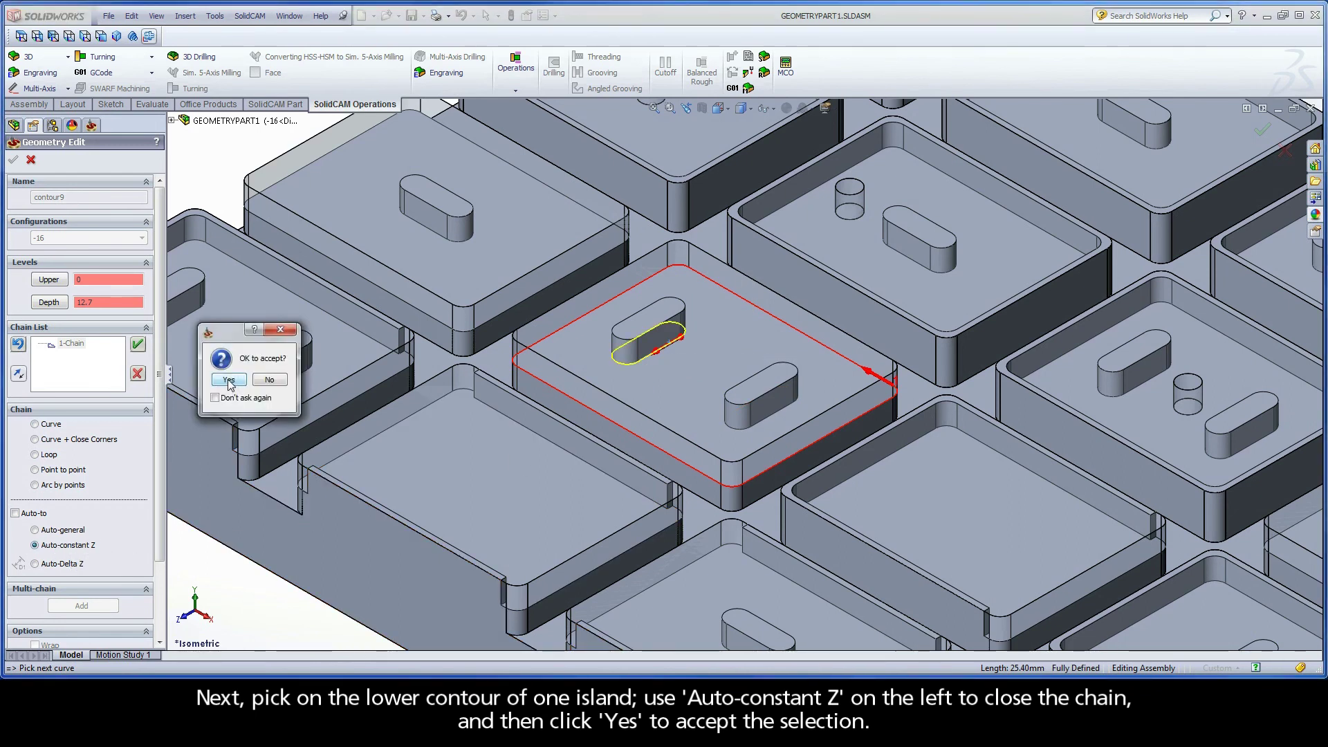
{"action": "left_click", "coordinate": [229, 381]}
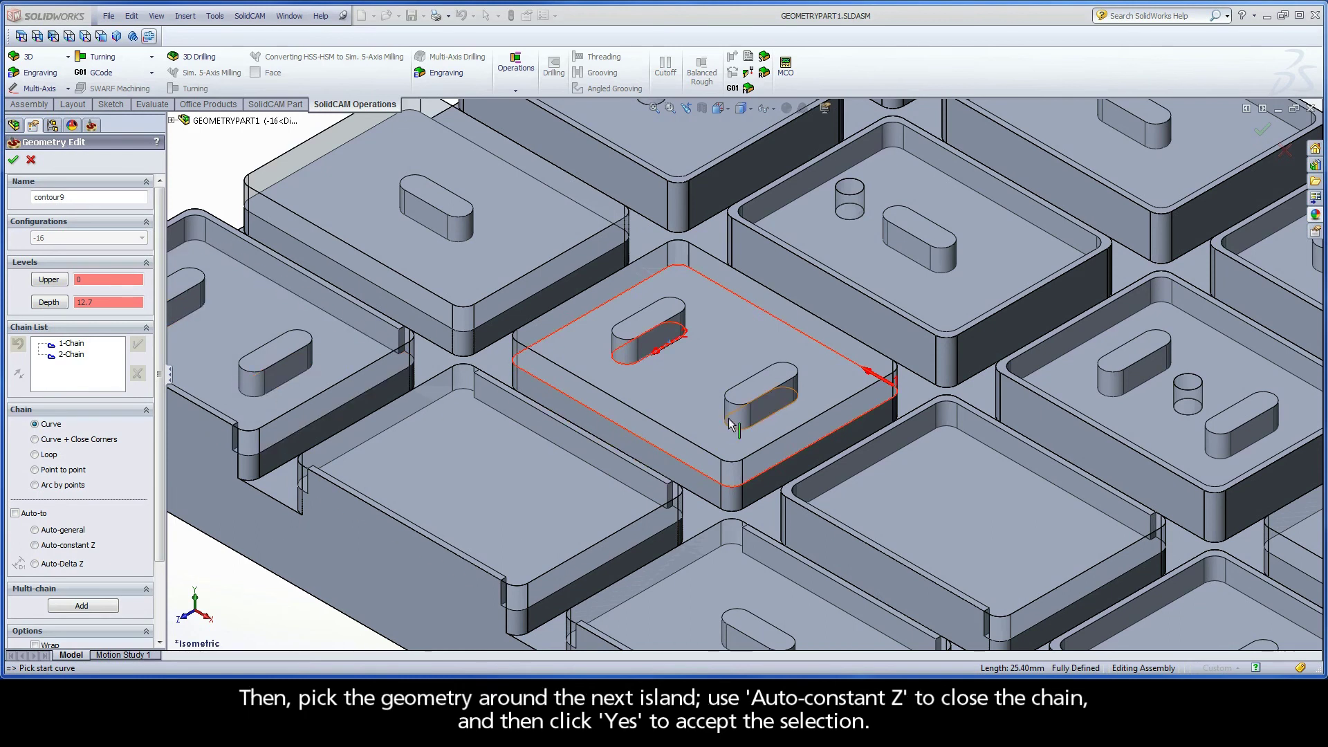
{"action": "left_click", "coordinate": [781, 415]}
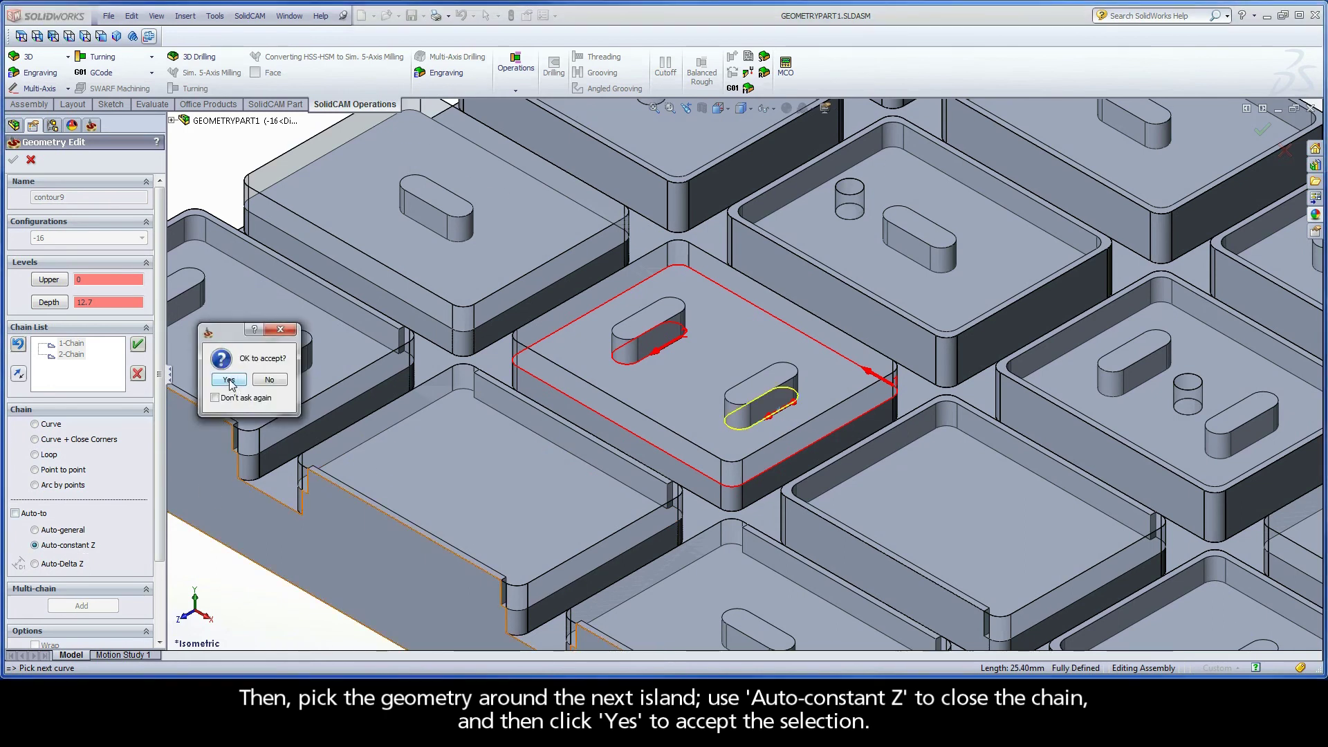
{"action": "left_click", "coordinate": [229, 380]}
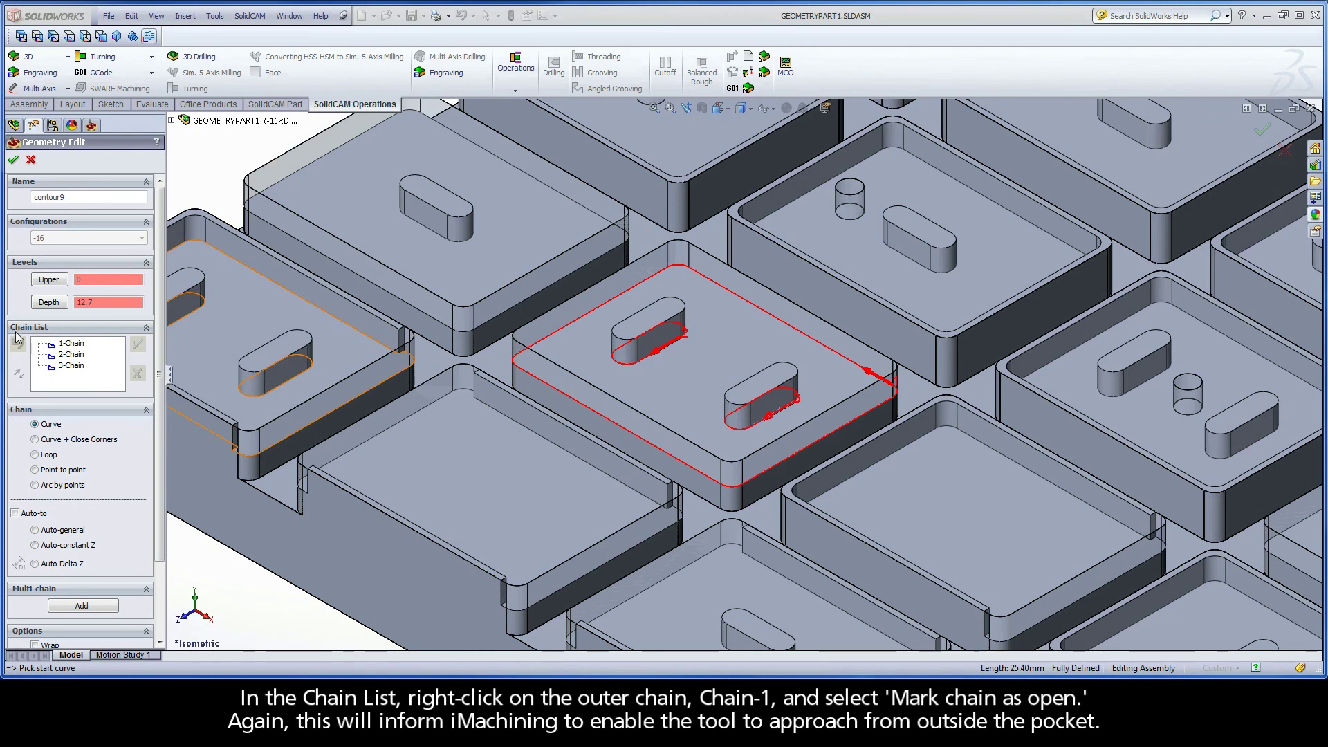
- Mark contour9's 1-Chain as open and accept the geometry for the copied operation
{"action": "right_click", "coordinate": [67, 346]}
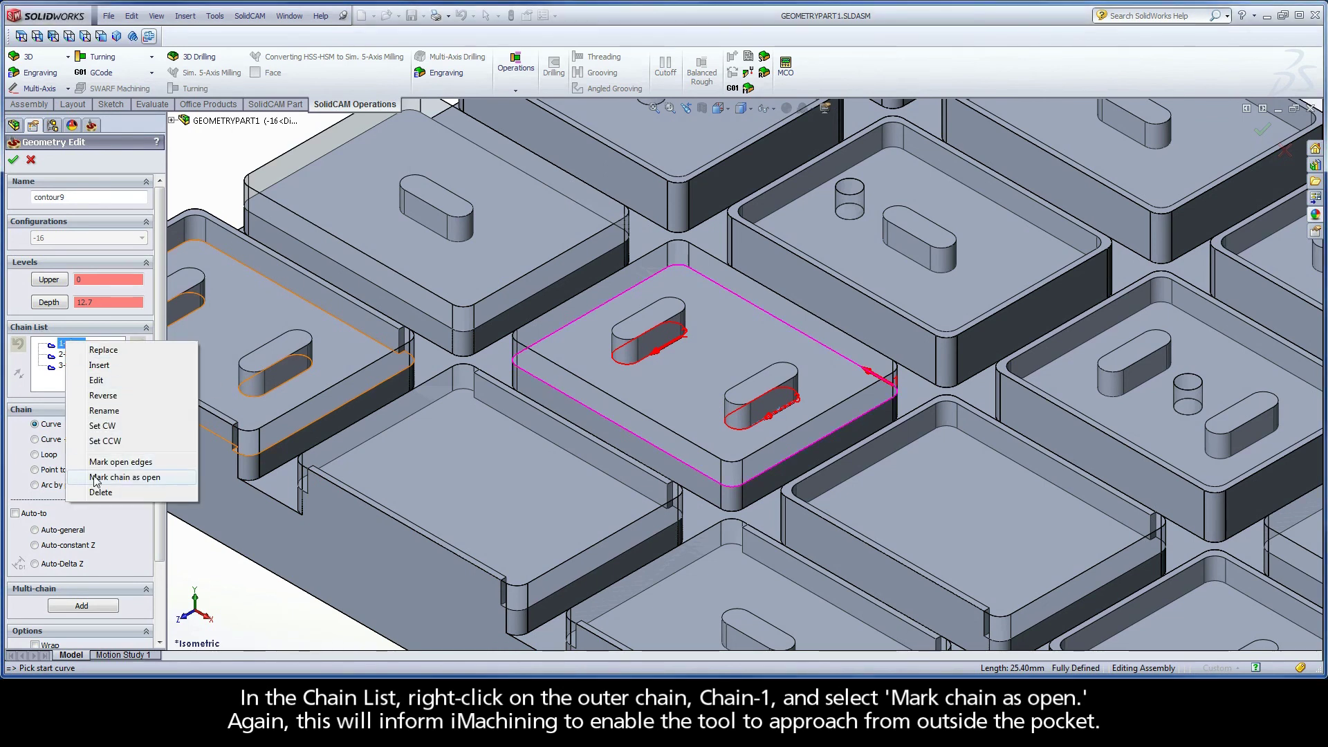
{"action": "left_click", "coordinate": [153, 478]}
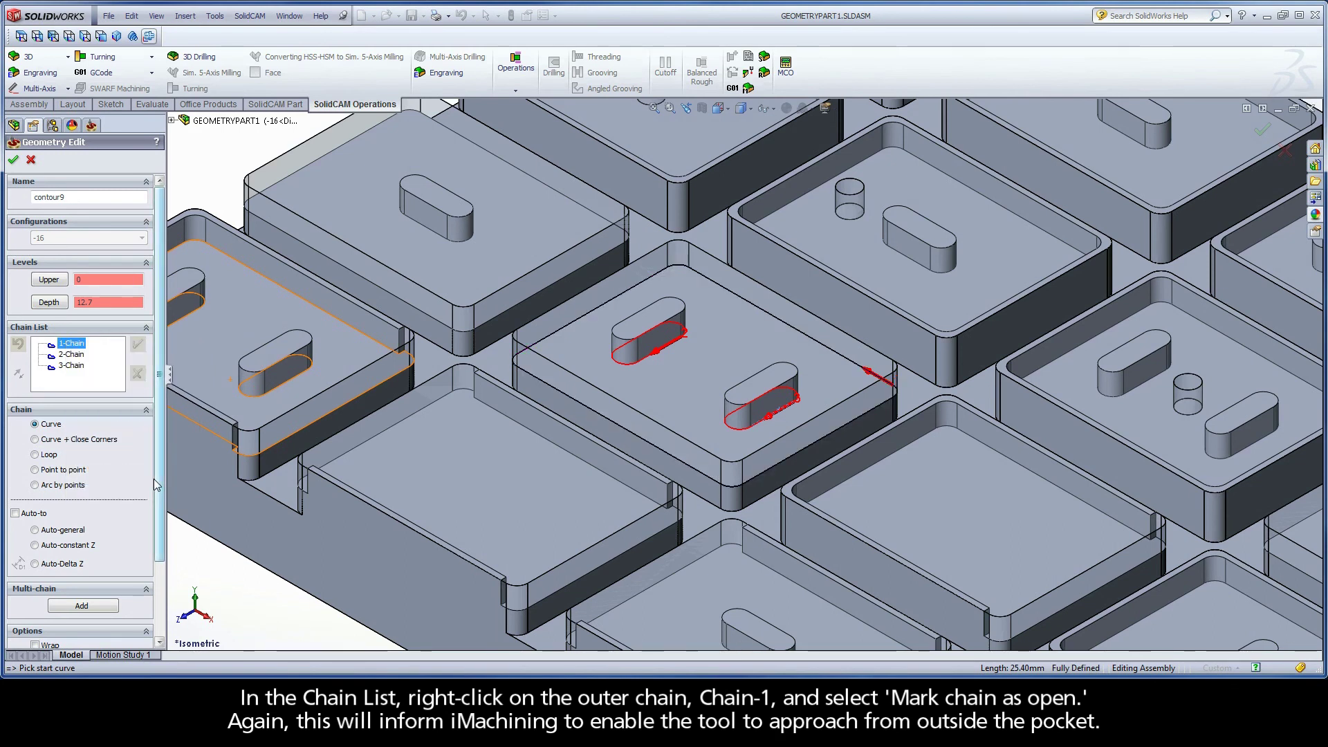
{"action": "left_click", "coordinate": [13, 160]}
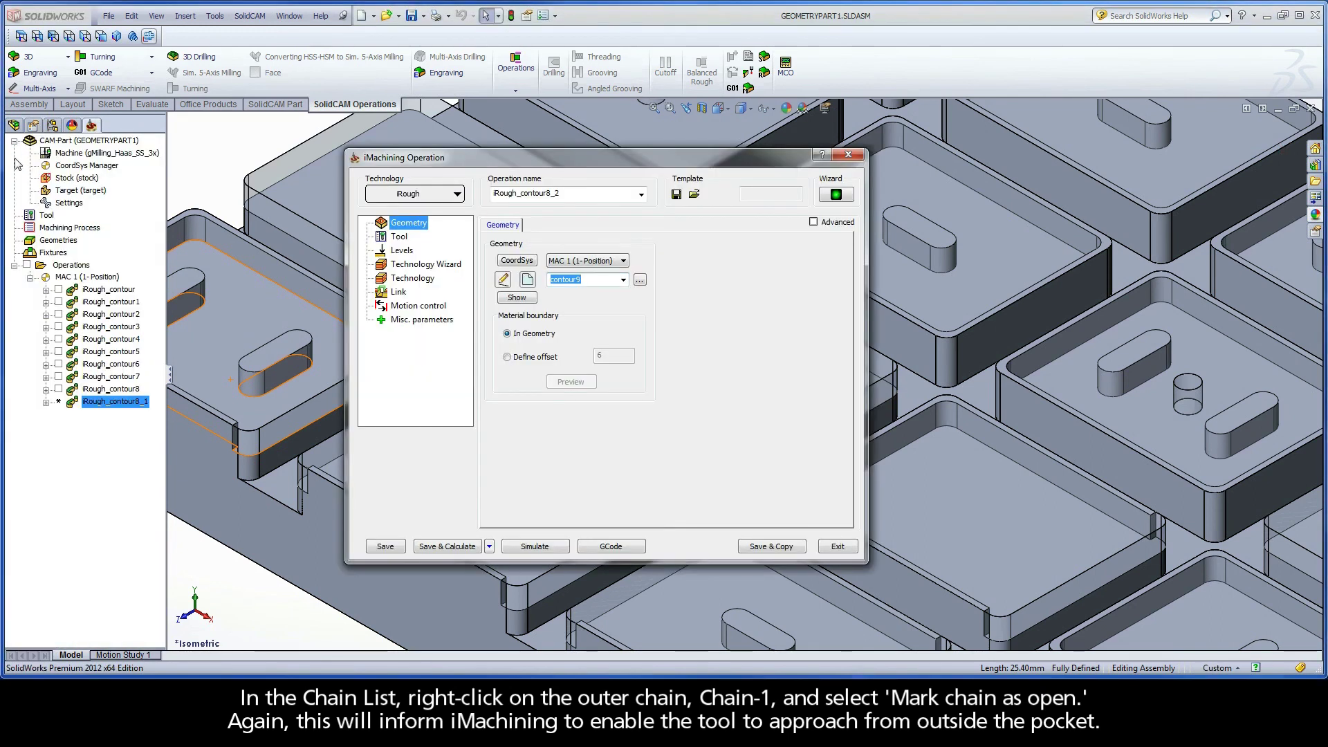
- Calculate iRough_contour9 and play its simulation at reduced speed around both islands
{"action": "left_click", "coordinate": [446, 546]}
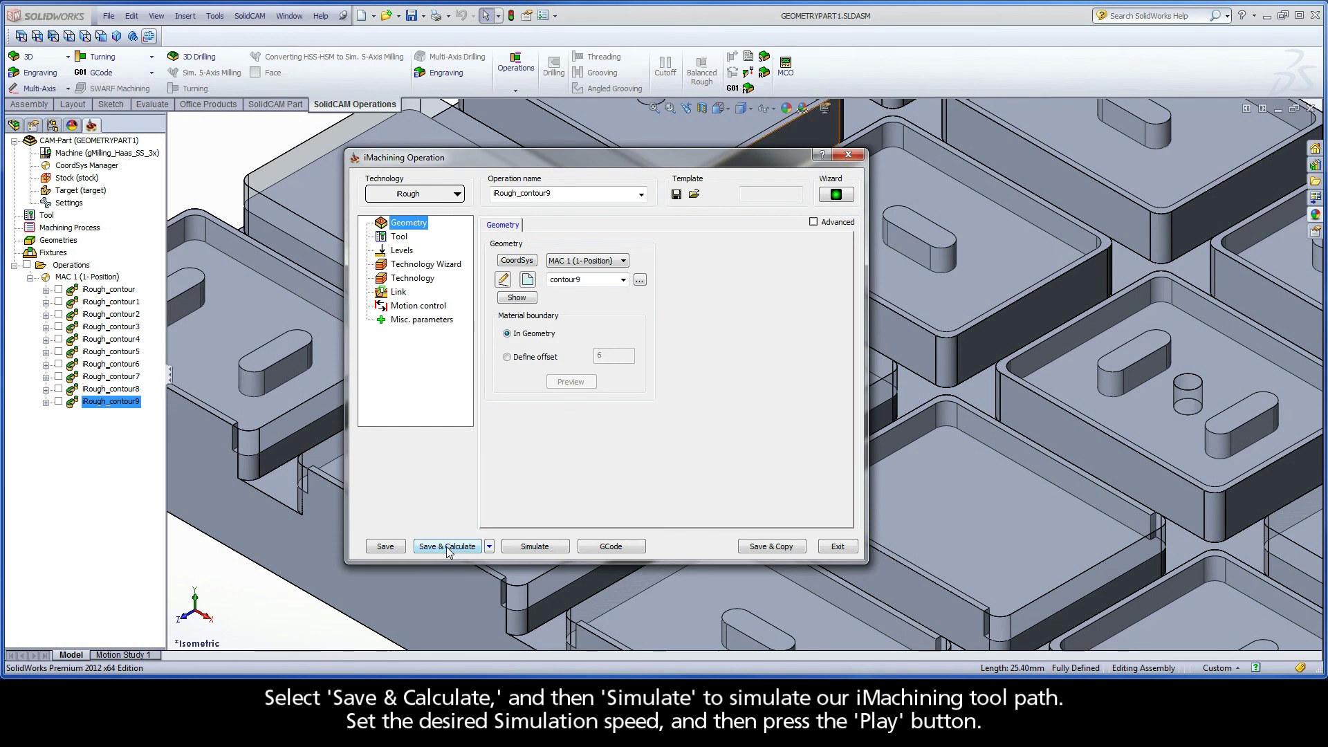
{"action": "left_click", "coordinate": [531, 549]}
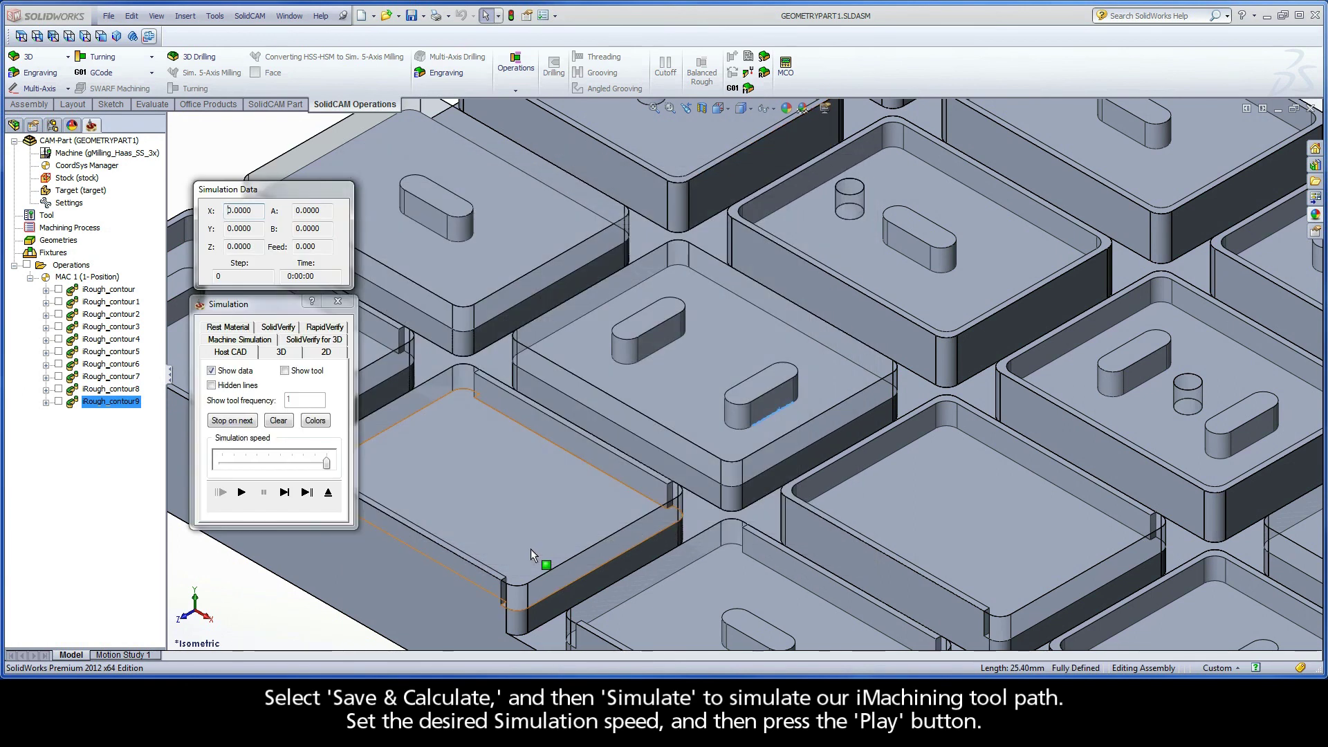
{"action": "left_click_drag", "start_coordinate": [328, 469], "coordinate": [294, 466]}
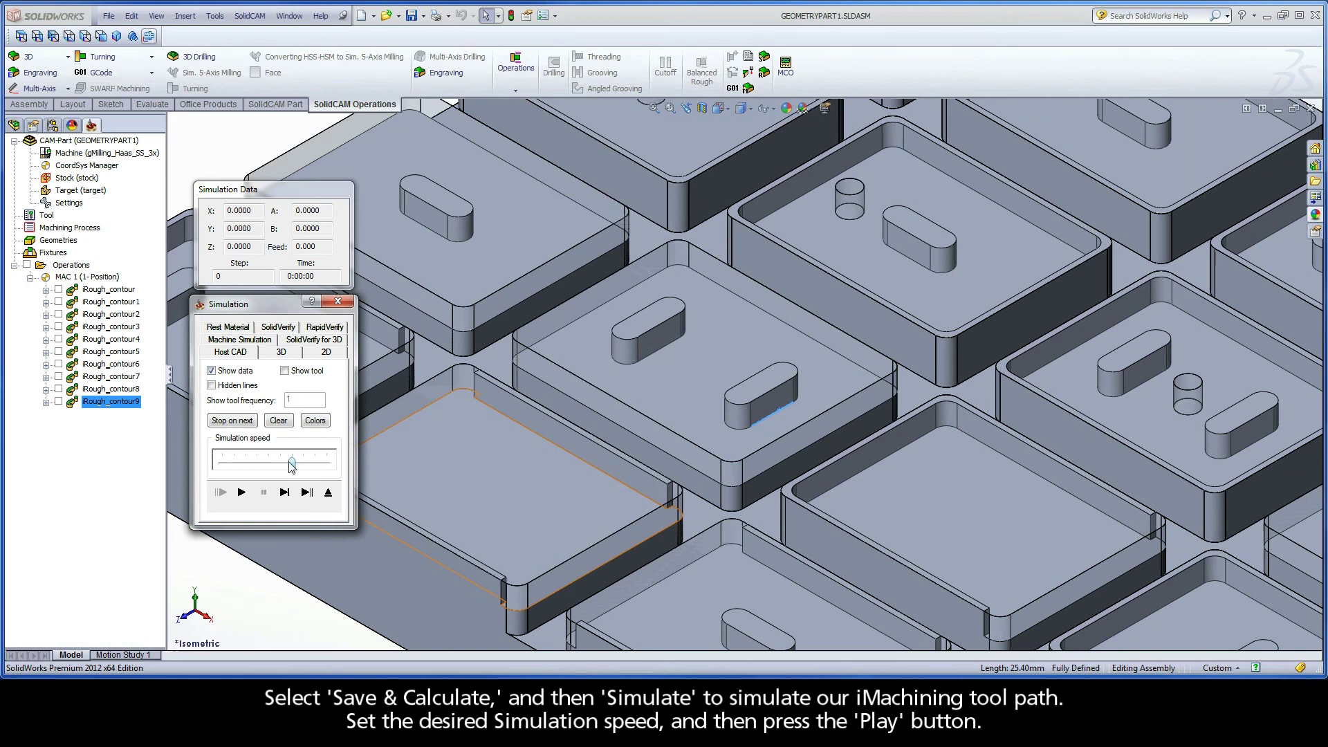
{"action": "left_click", "coordinate": [240, 491]}
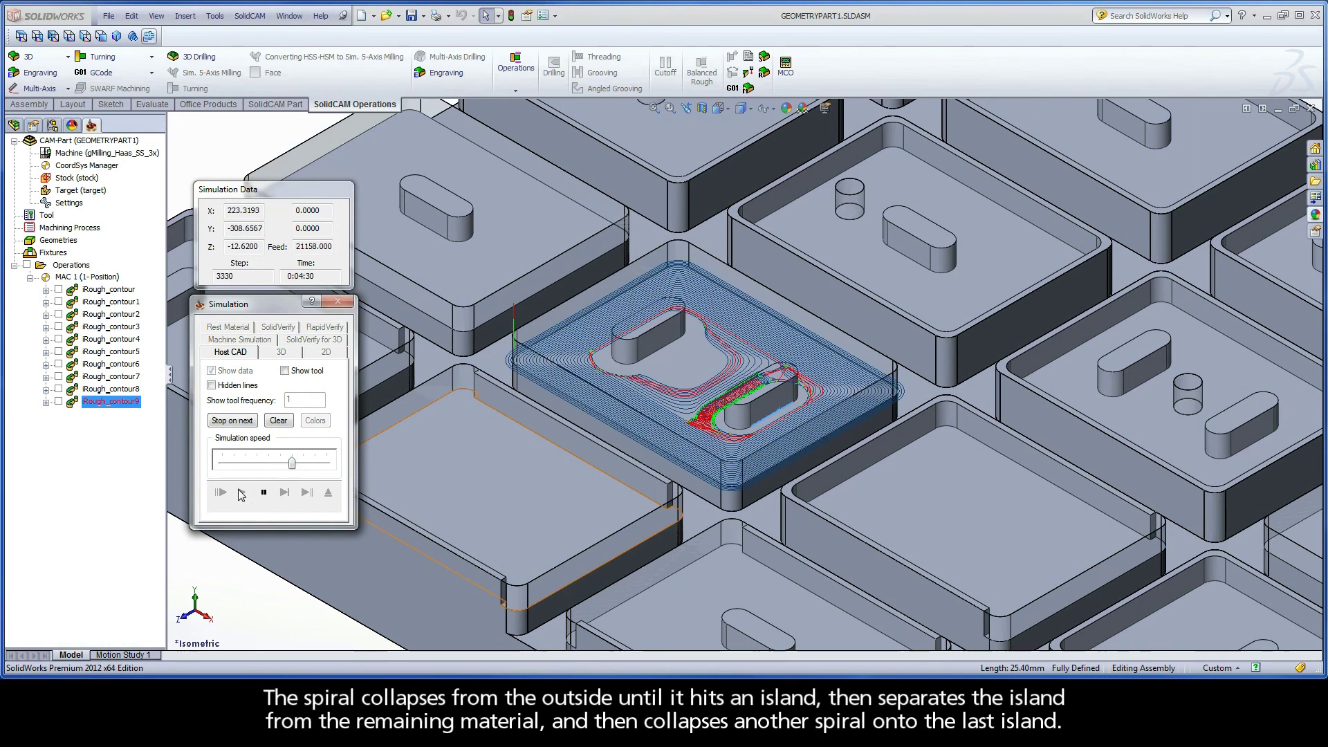